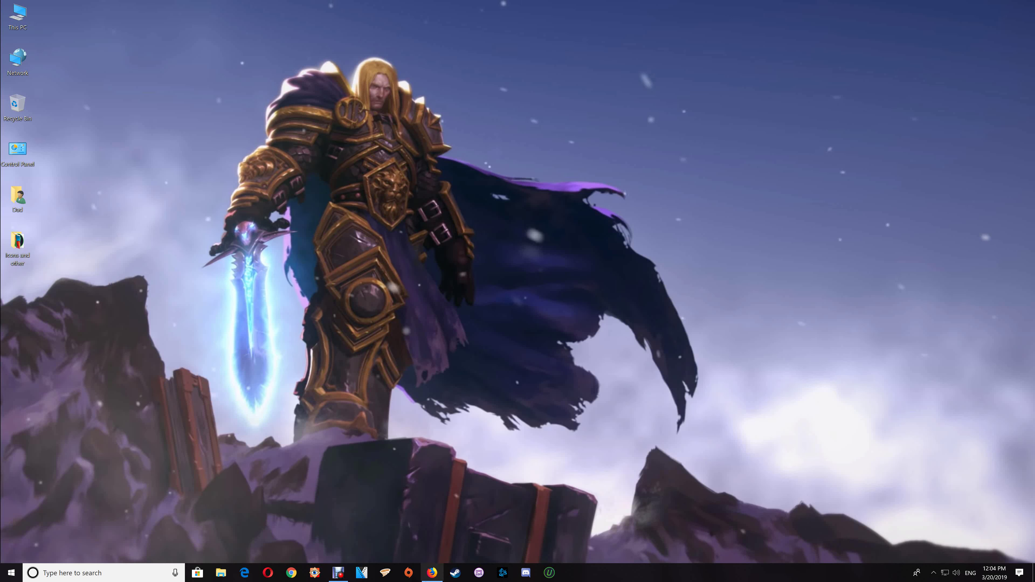
Review the mod's ModDB page in Firefox, follow its Mediafire link for ReShade 3.4.1 and view the ReShade 3.0 setup files
mouse_move(431, 575)
click(431, 573)
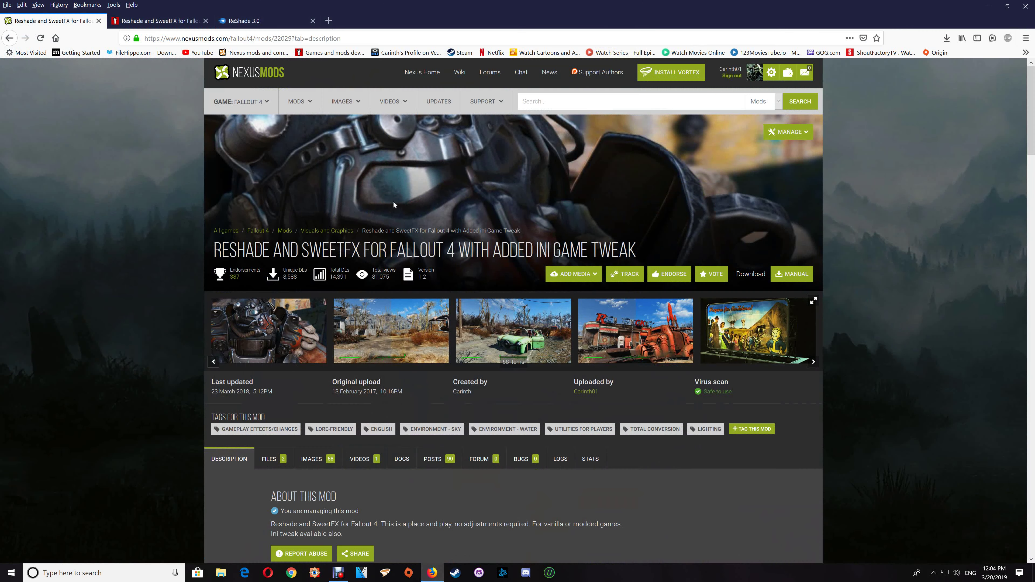
click(157, 22)
scroll(169, 151, up, 5)
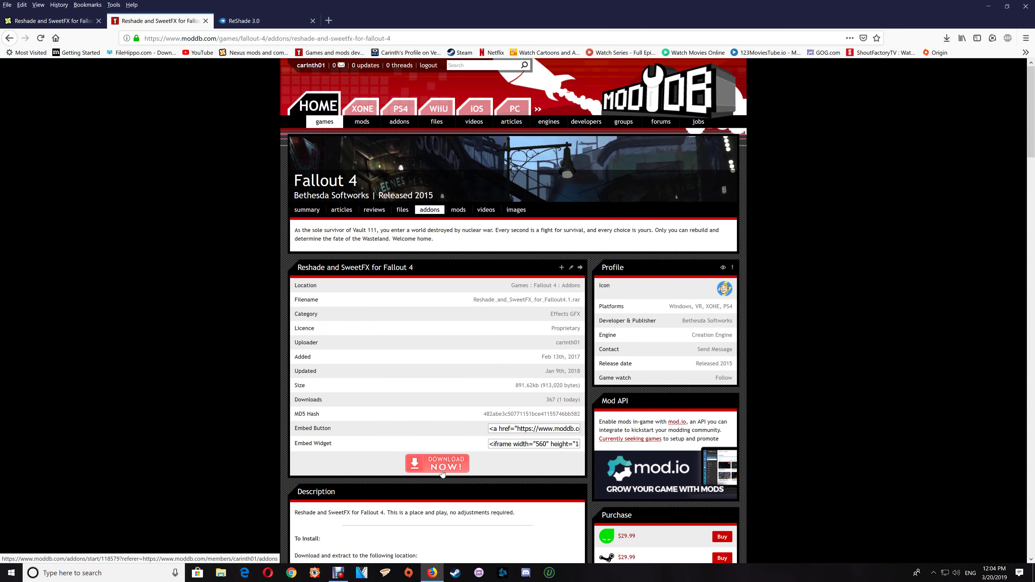
scroll(459, 452, down, 15)
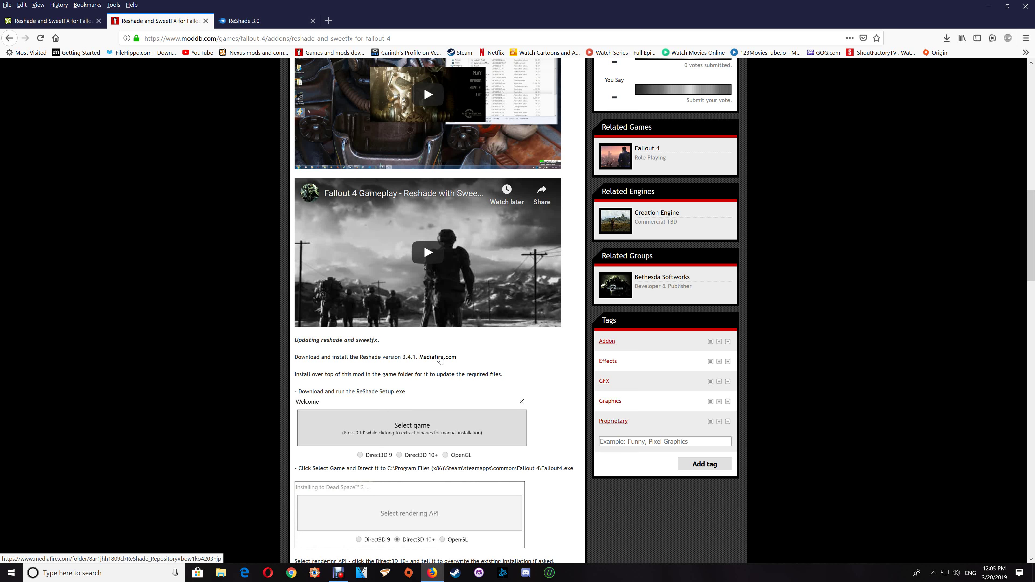
click(440, 358)
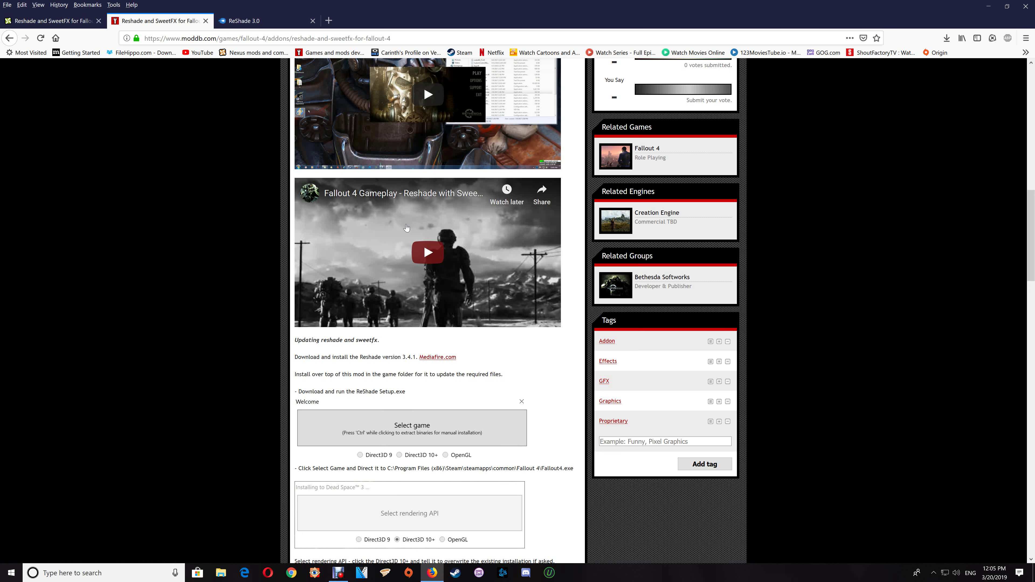
click(261, 20)
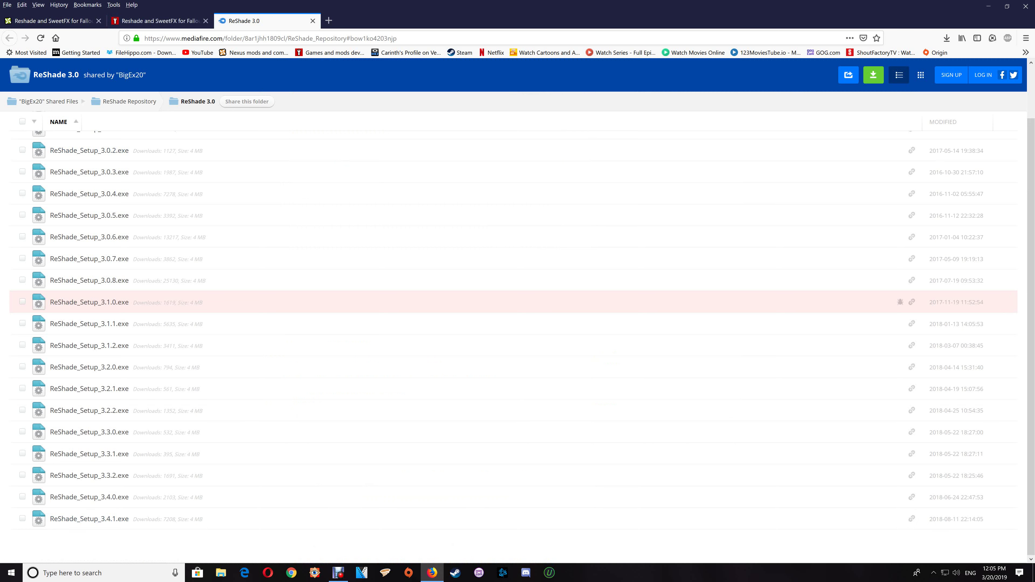
Check the mod's files on its Nexus Mods page, and return to the description to read how to update ReShade and SweetFX
click(46, 24)
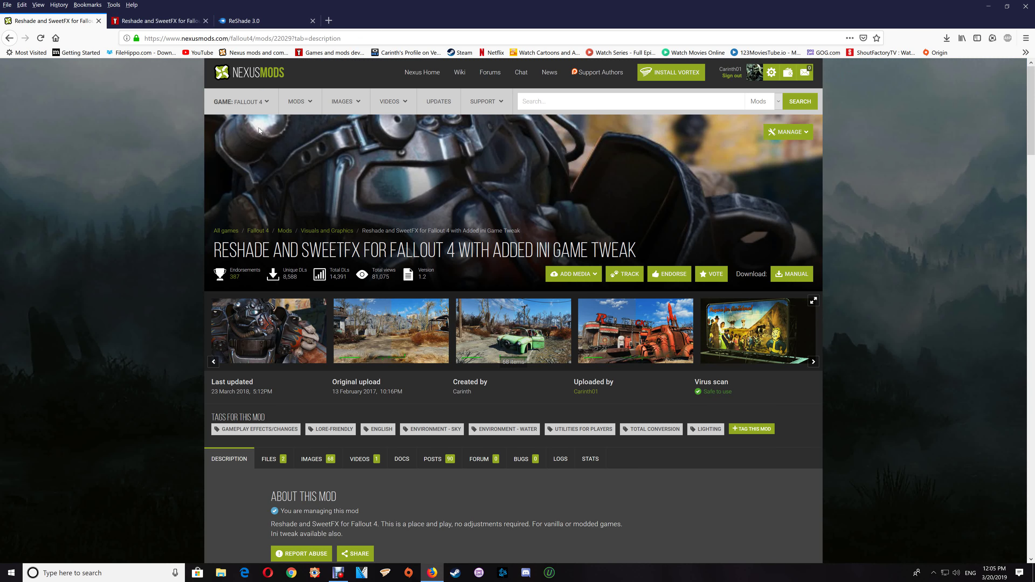
click(282, 460)
scroll(349, 438, down, 3)
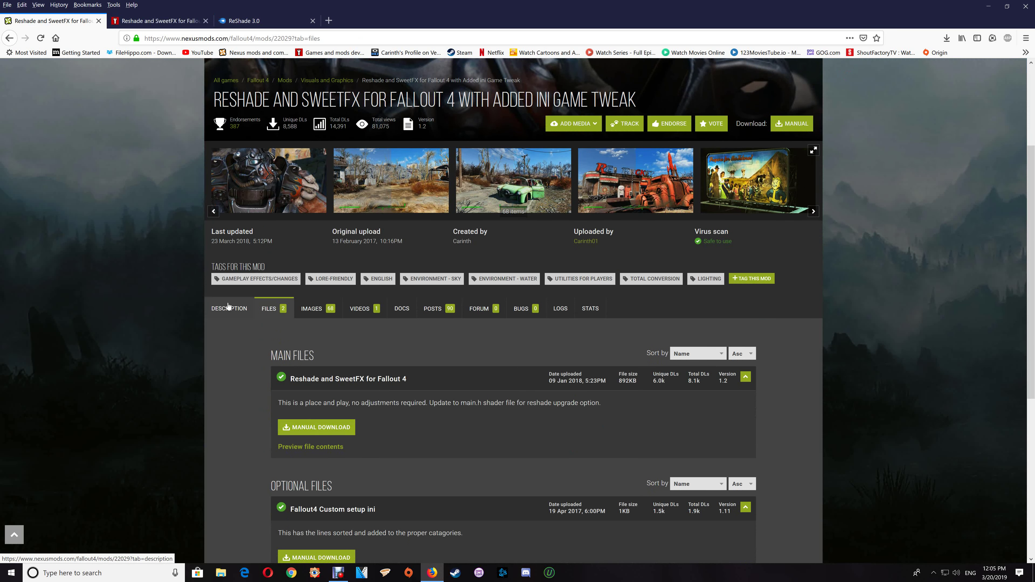
click(239, 311)
scroll(469, 372, down, 15)
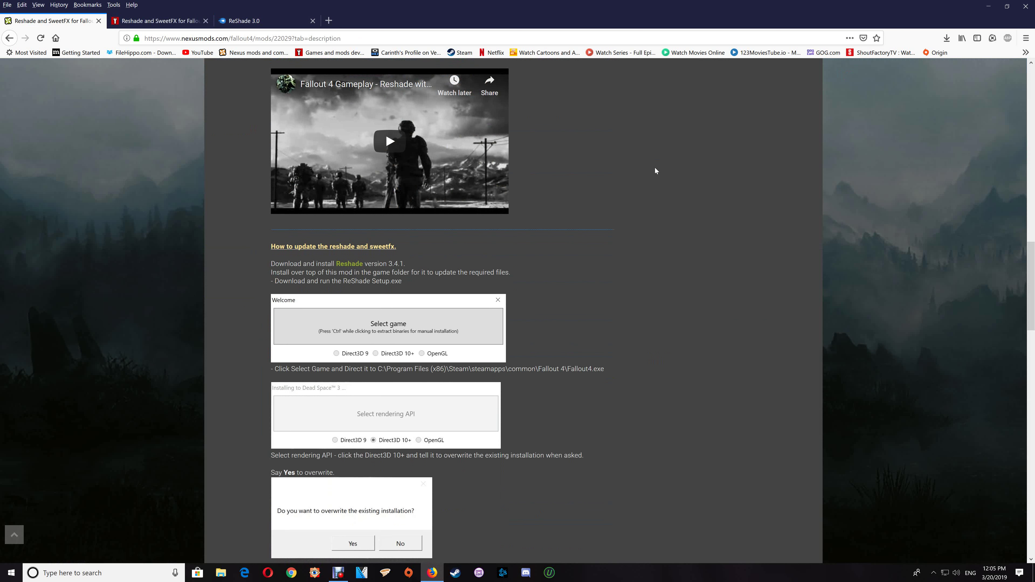
Open the downloaded archive Reshade and SweetFX for Fallout 4-22029-1-2(1).rar and minimize the browser
click(946, 39)
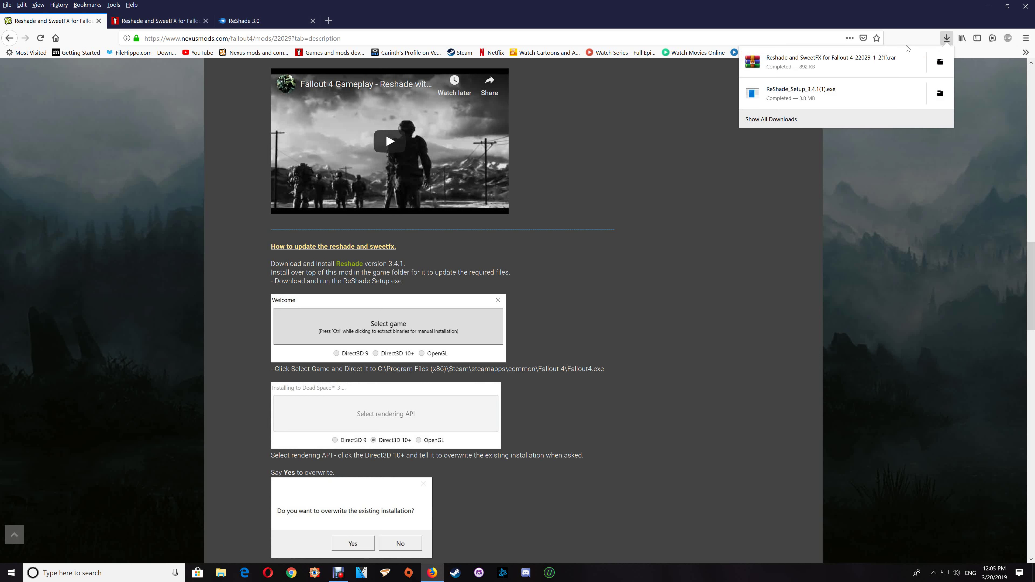
click(830, 69)
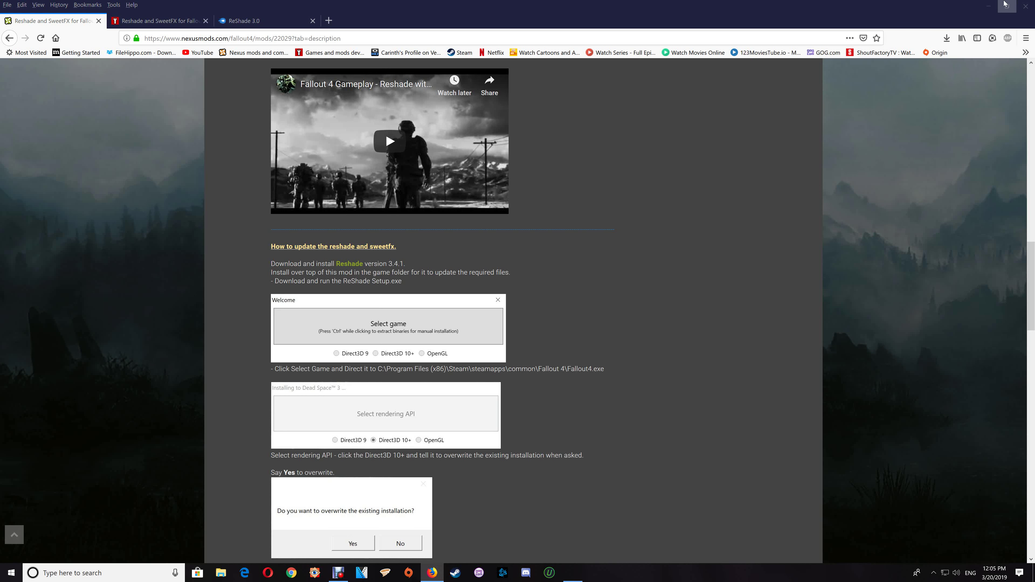
click(992, 8)
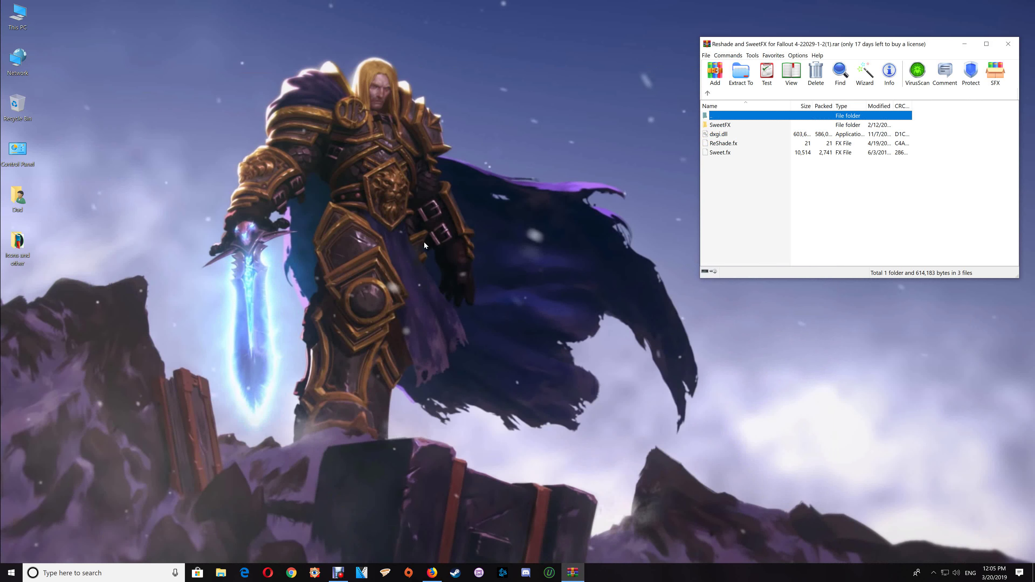
Browse Fallout 4's local files from Steam, extract SweetFX, dxgi.dll, ReShade.fx and Sweet.fx from the archive into that folder, and close the archive
click(456, 574)
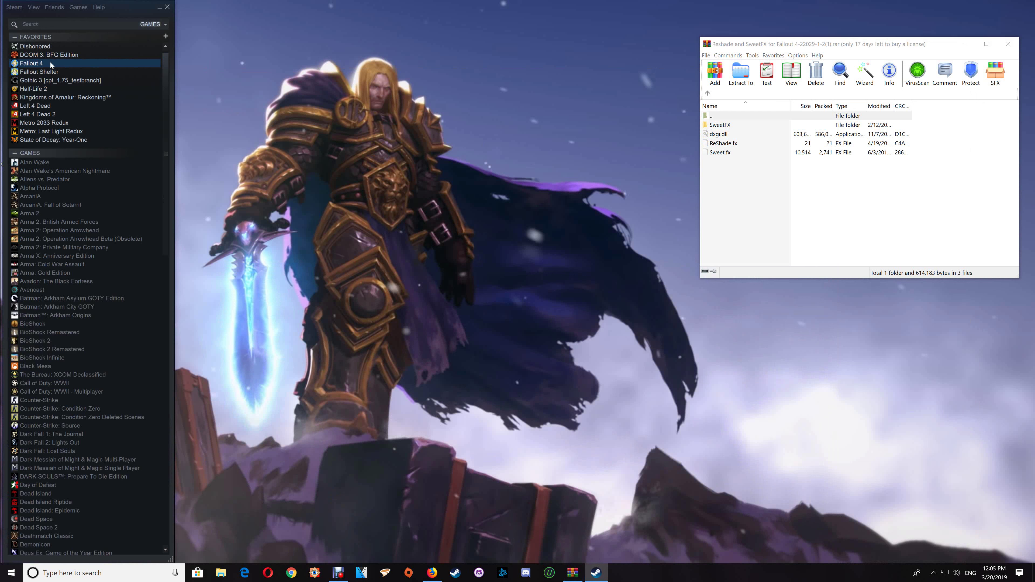
right_click(50, 64)
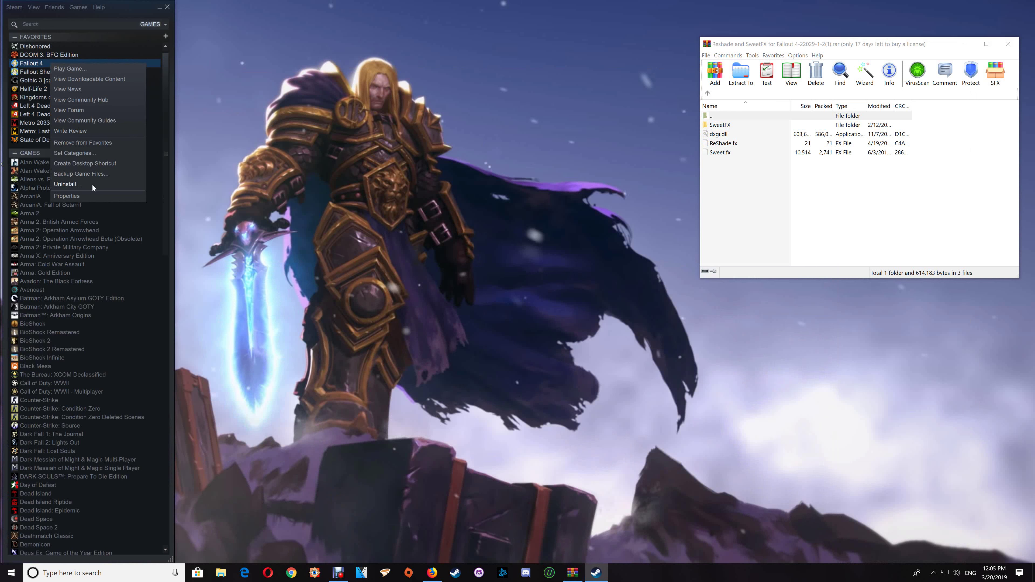
click(67, 196)
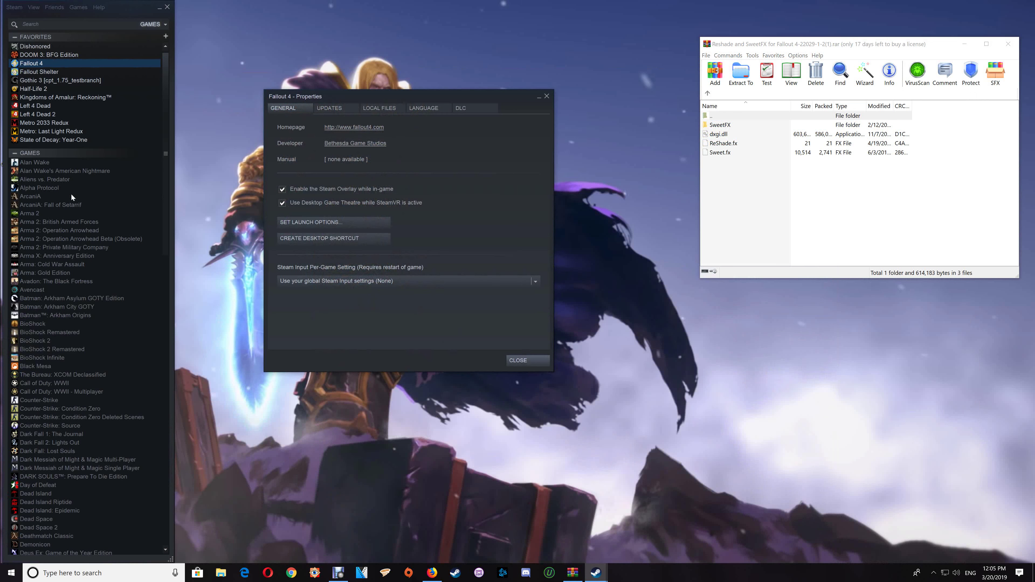
click(382, 115)
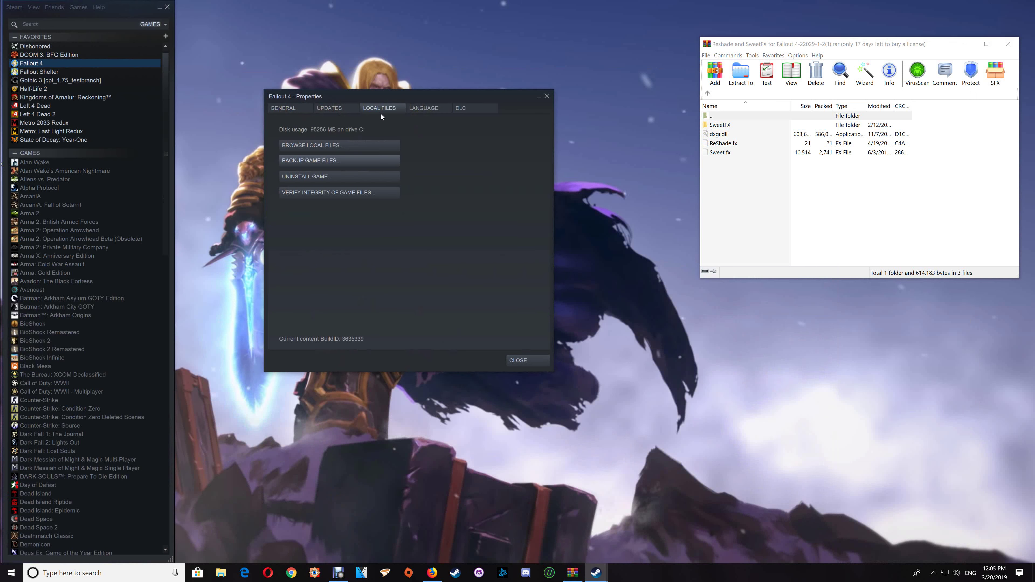
click(342, 146)
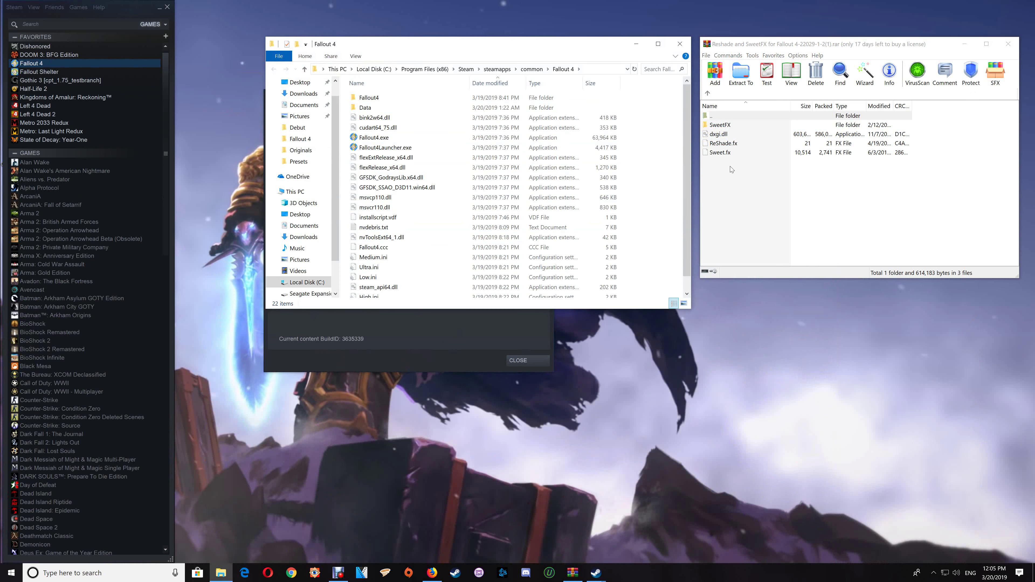
drag(730, 164, 649, 152)
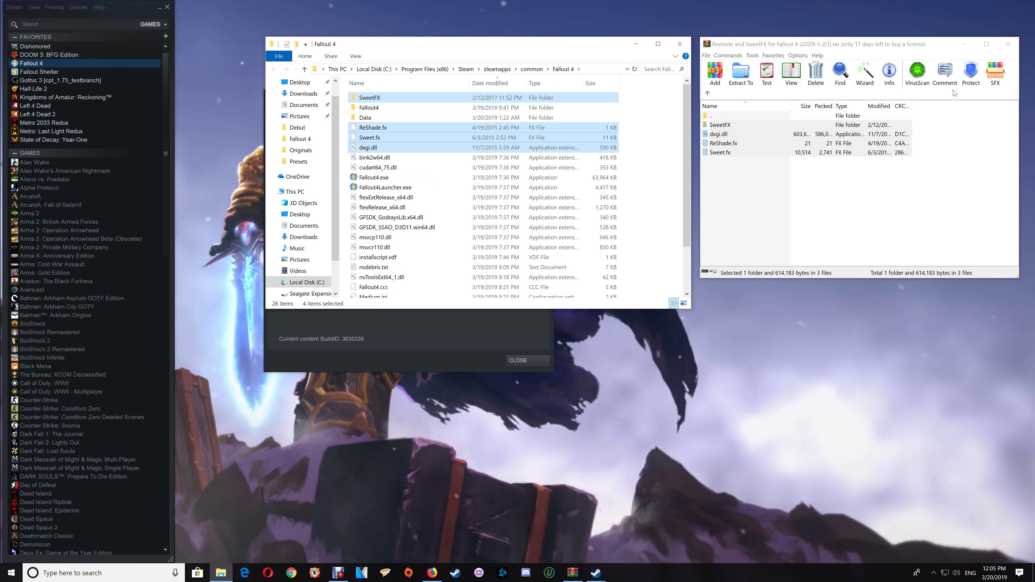
click(1008, 44)
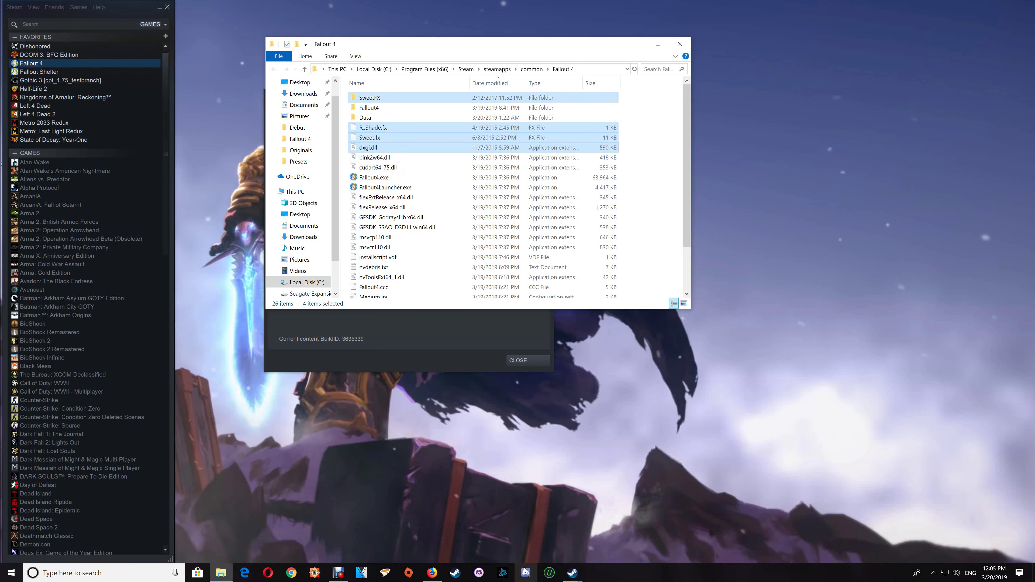
Run the downloaded ReShade_Setup_3.4.1(1).exe from Firefox and minimize the browser
click(433, 579)
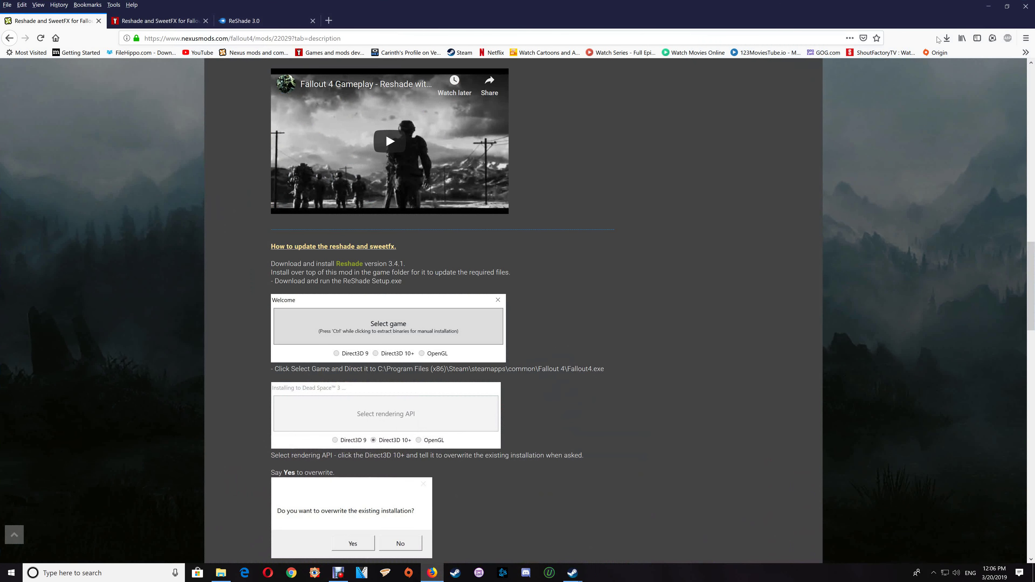
click(836, 93)
click(989, 8)
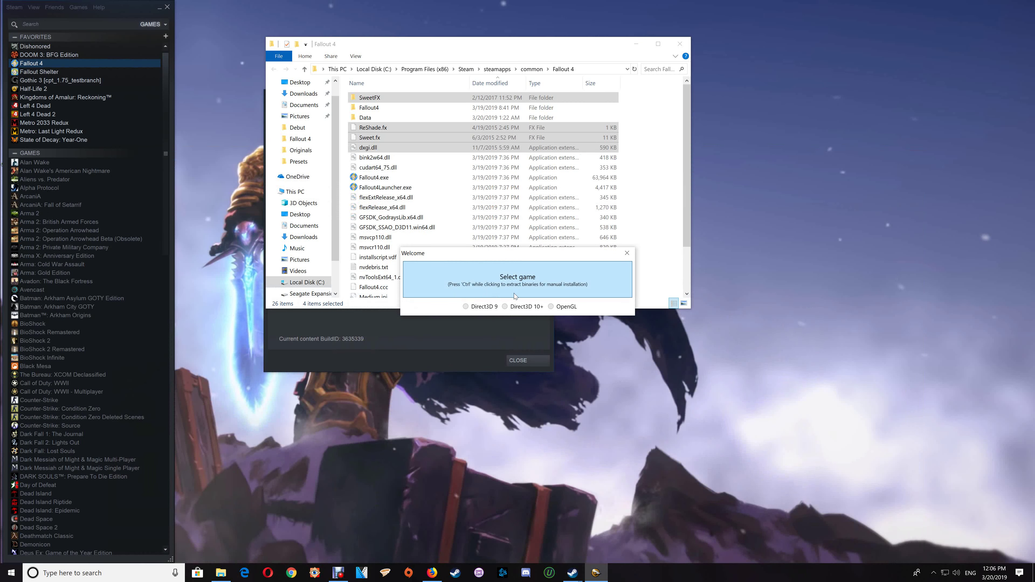
Select Fallout4.exe as the game in the ReShade setup, using the Fallout 4 folder path copied from File Explorer
click(518, 286)
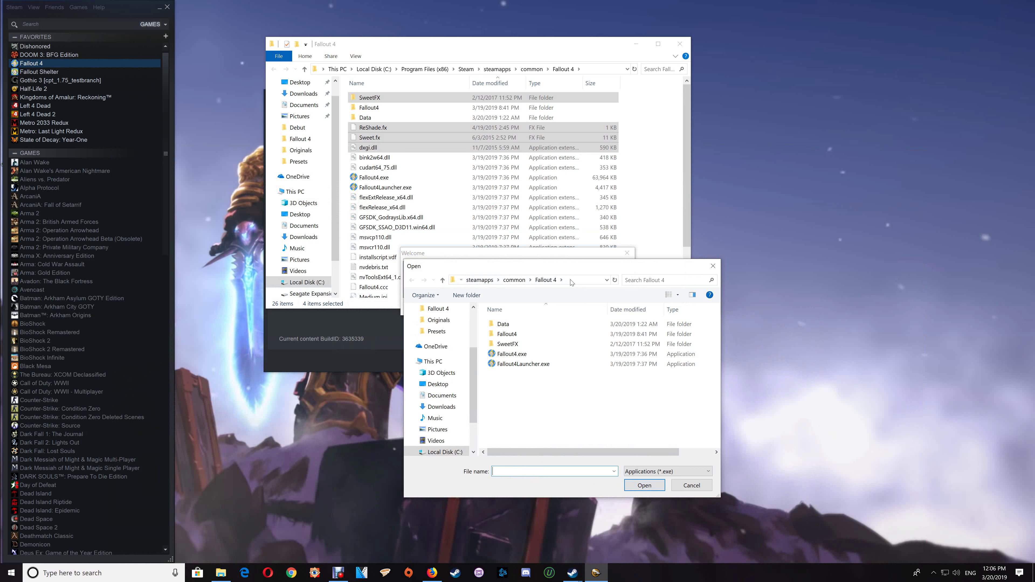
click(591, 69)
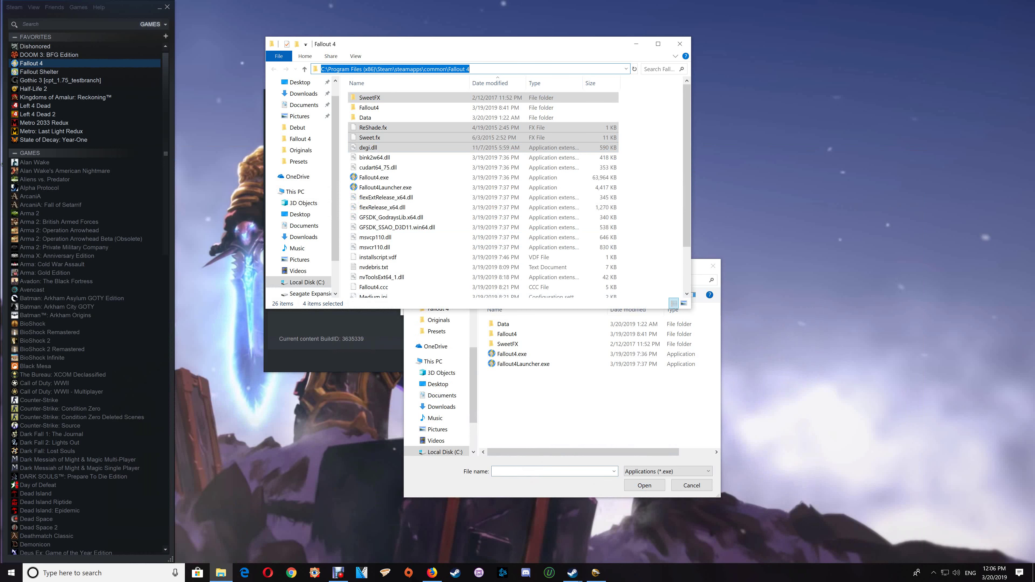
right_click(437, 69)
click(455, 94)
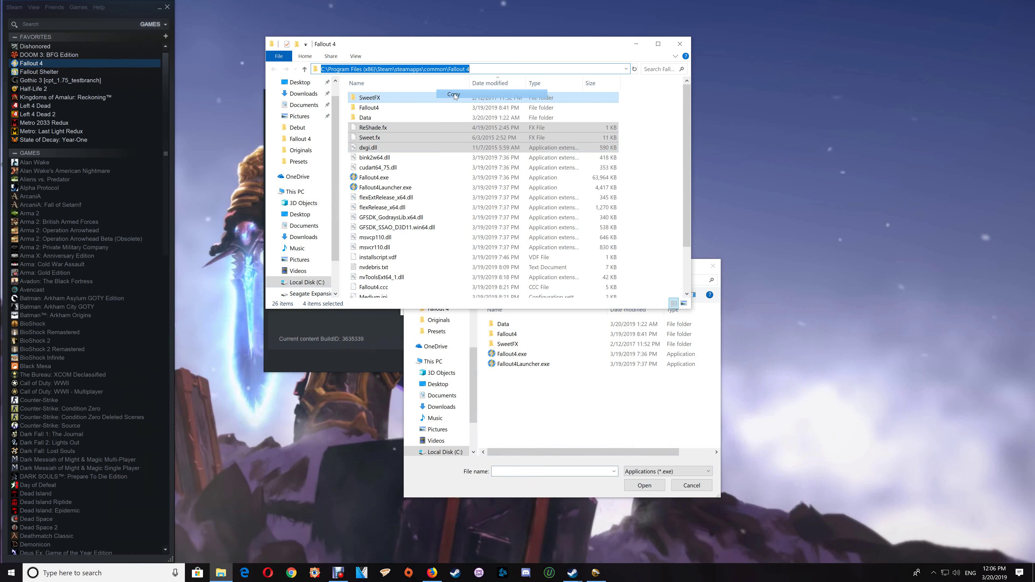
click(581, 424)
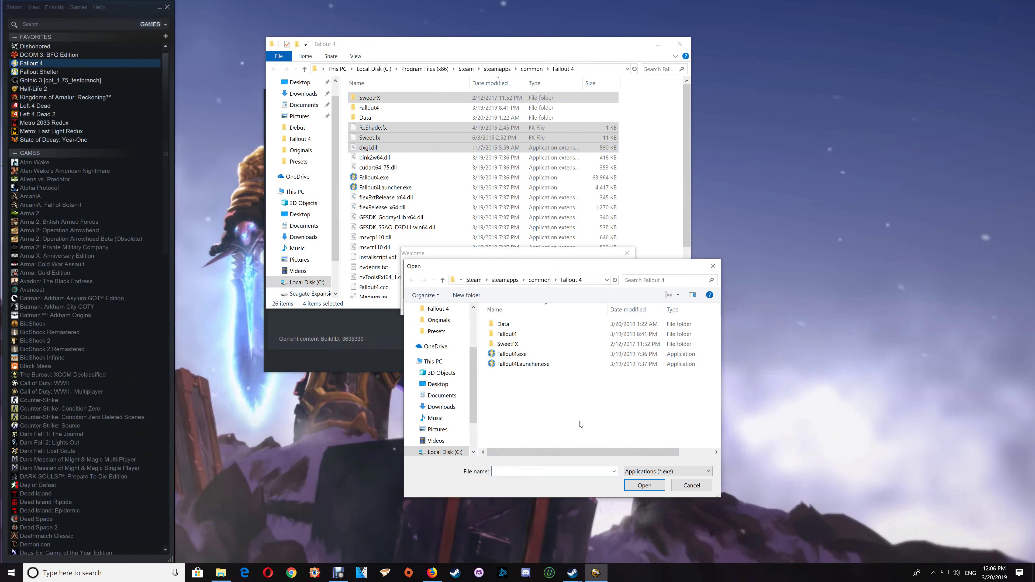
click(587, 281)
right_click(587, 278)
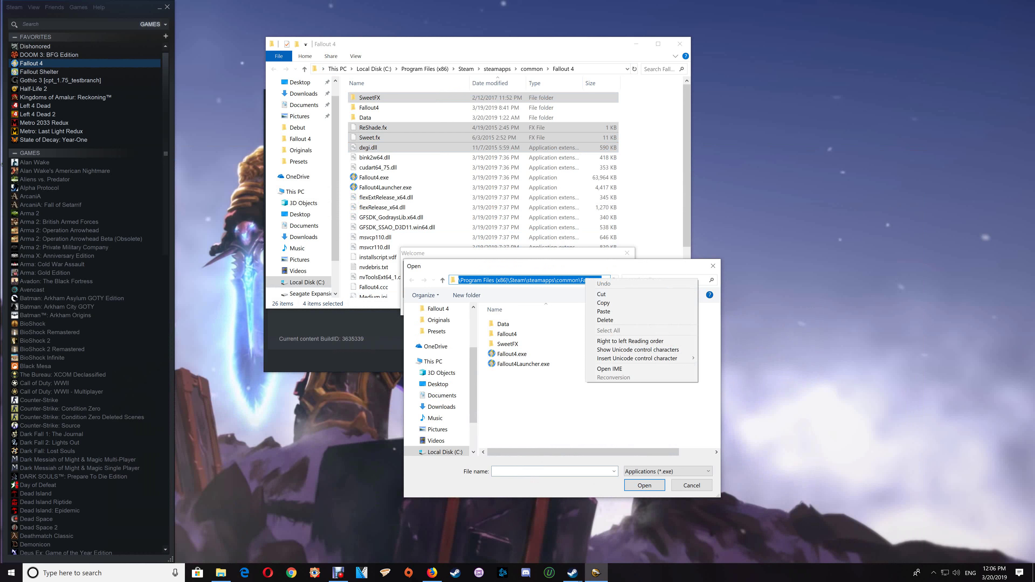
click(596, 312)
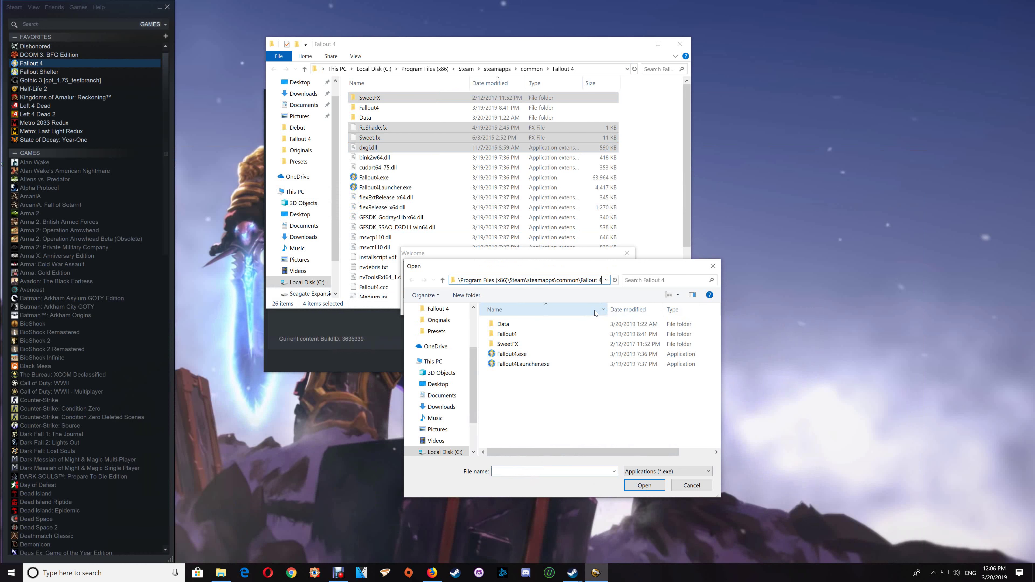
key(Return)
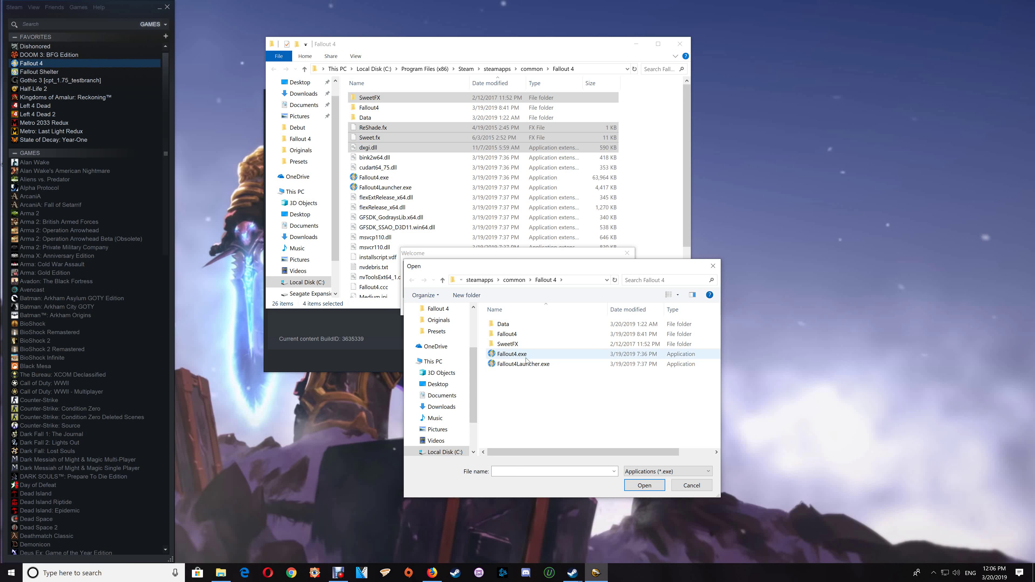
click(504, 356)
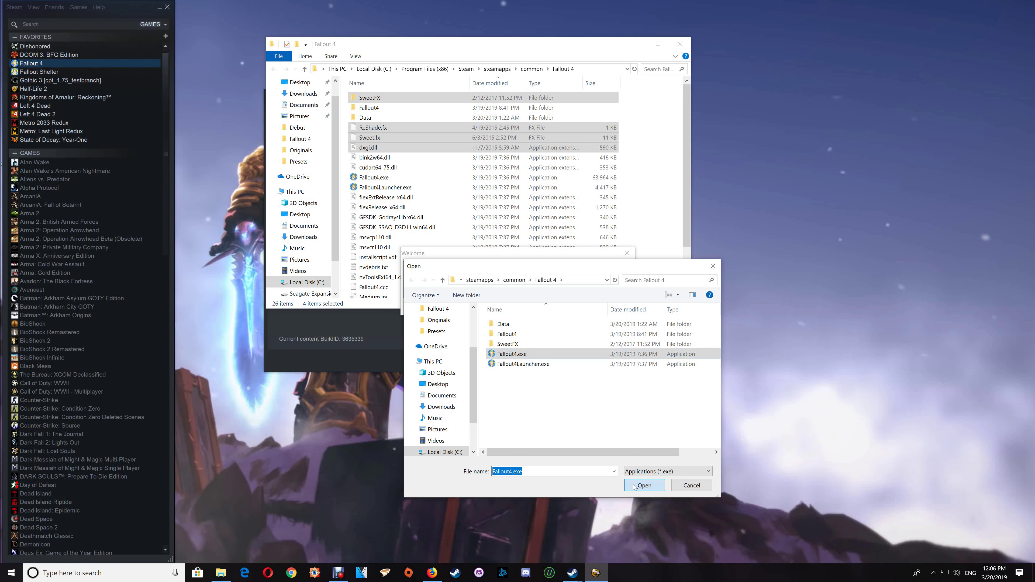
click(644, 486)
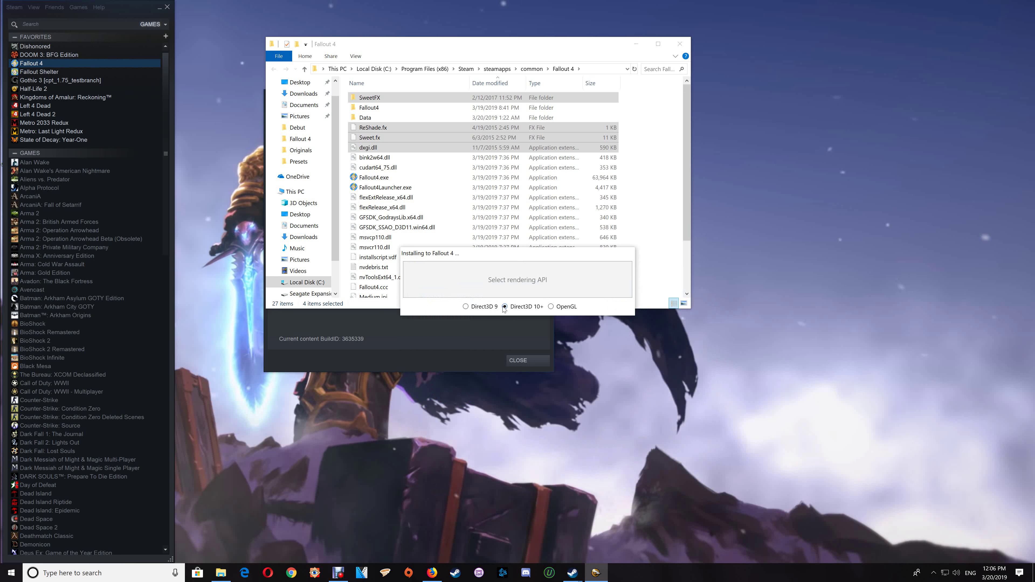
Install ReShade with the Direct3D 10+ rendering API, overwriting the existing installation and declining the standard effects download, and close the setup
click(525, 307)
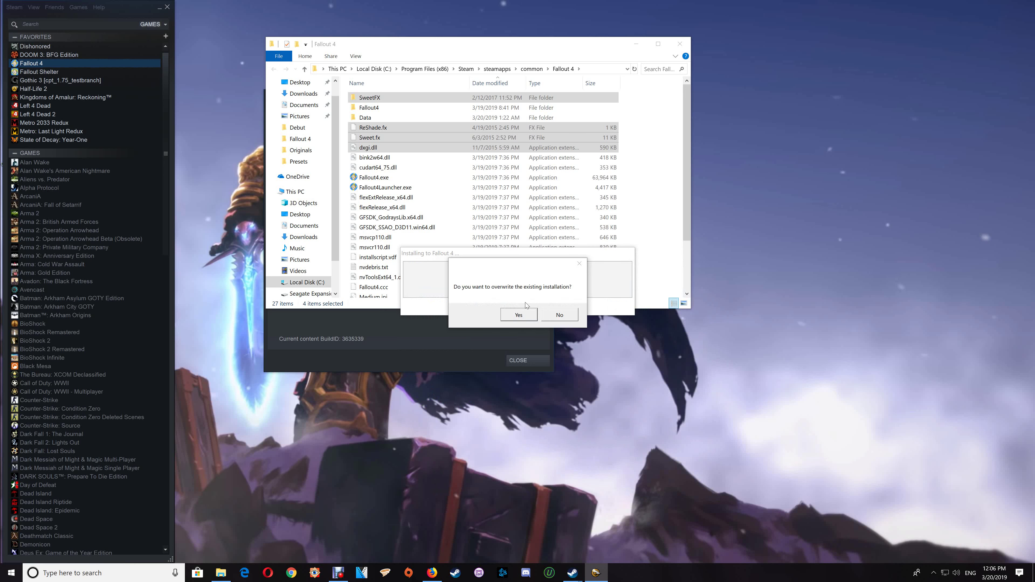
click(519, 315)
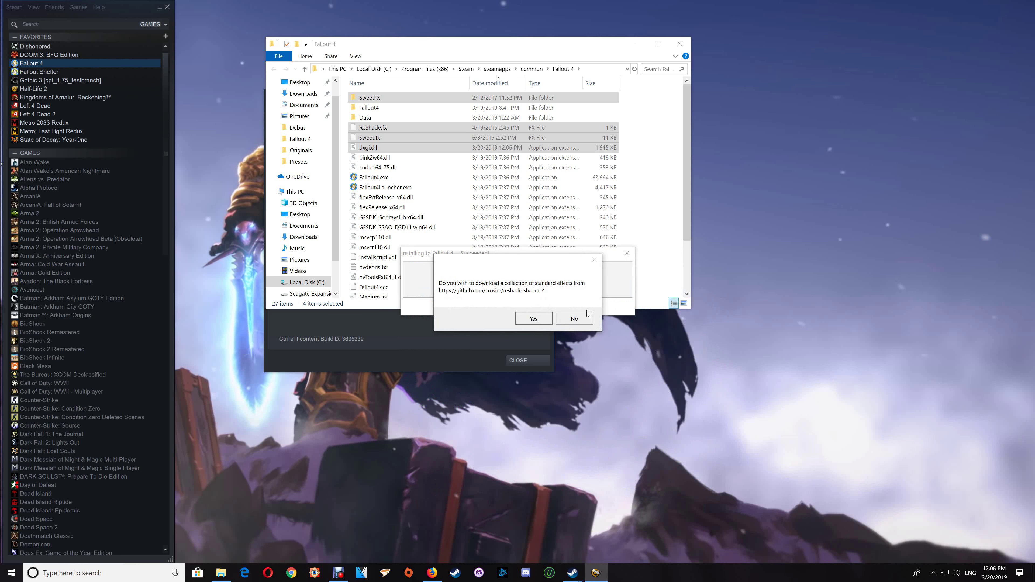
click(576, 319)
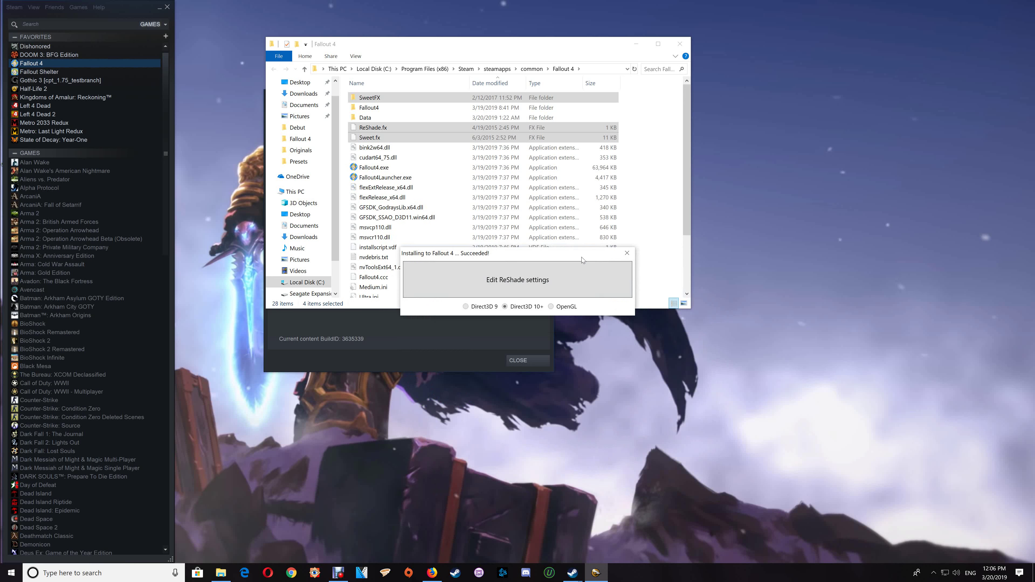
click(624, 255)
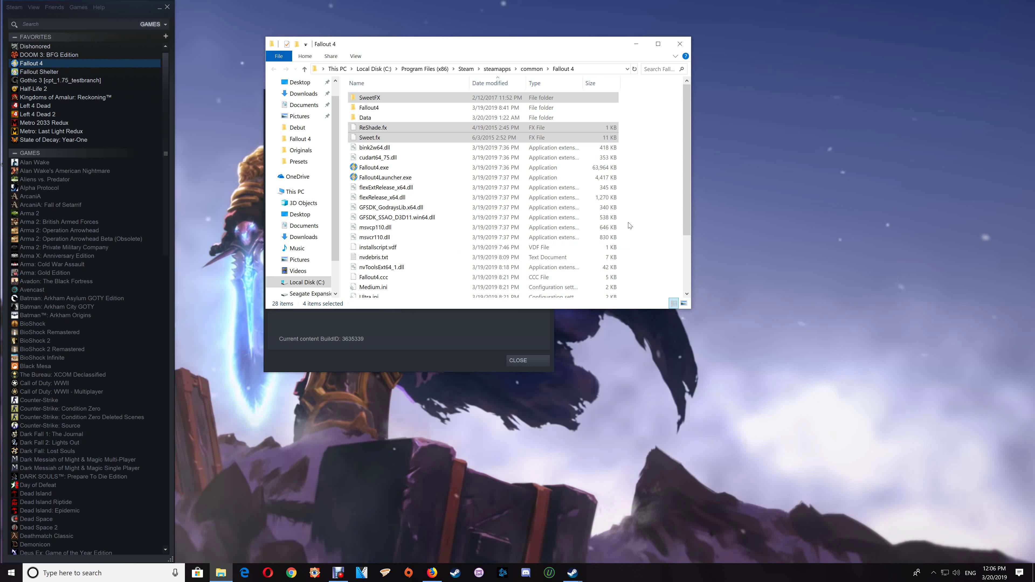
Clear the file selection in the Fallout 4 folder and move its window closer to the Steam library
click(645, 156)
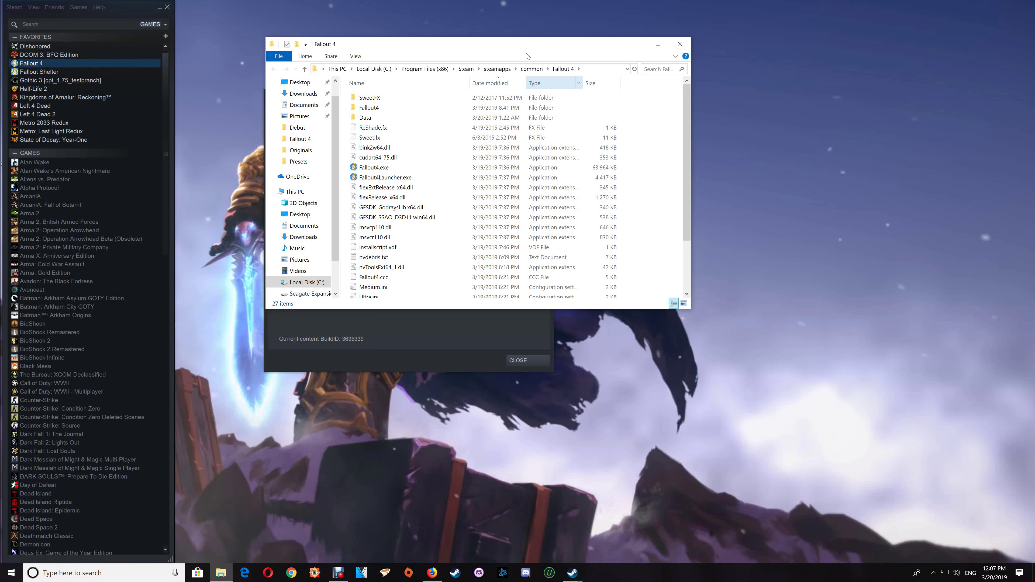
drag(514, 51, 481, 35)
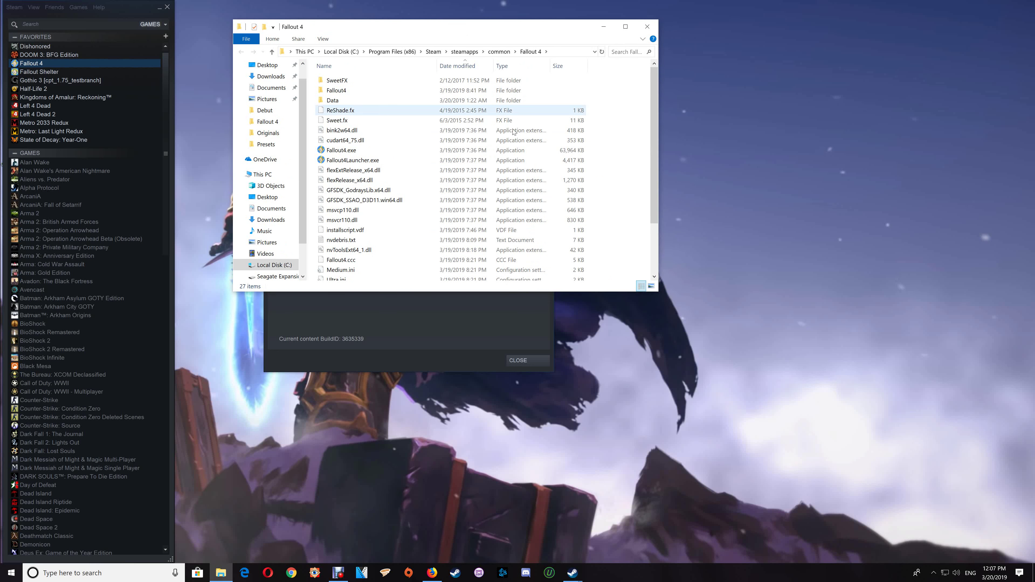
Delete the SweetFX folder, ReShade.fx, Sweet.fx, dxgi.dll and ReShade.ini from the Fallout 4 folder, and undo the deletion
click(363, 85)
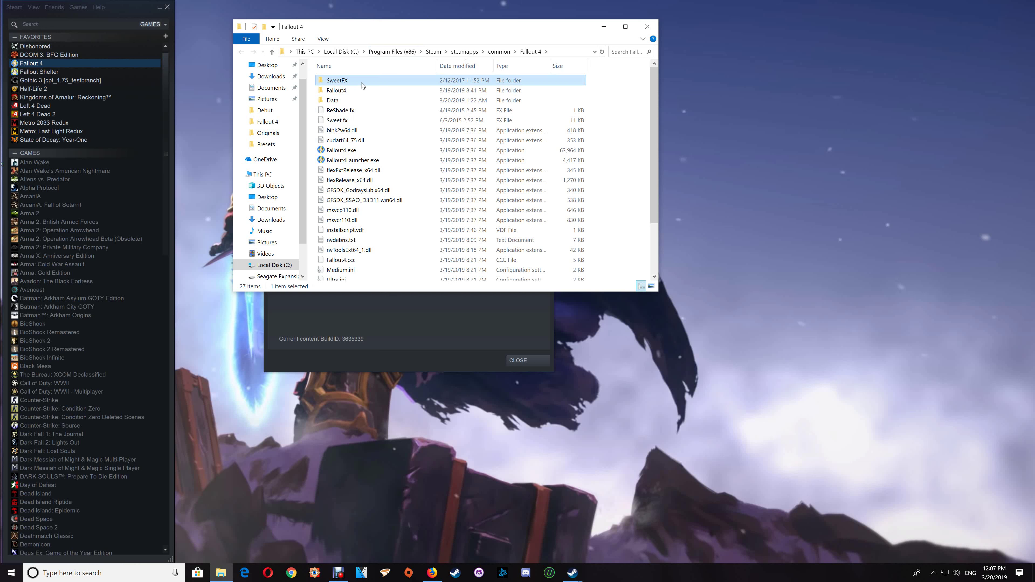
ctrl+click(342, 110)
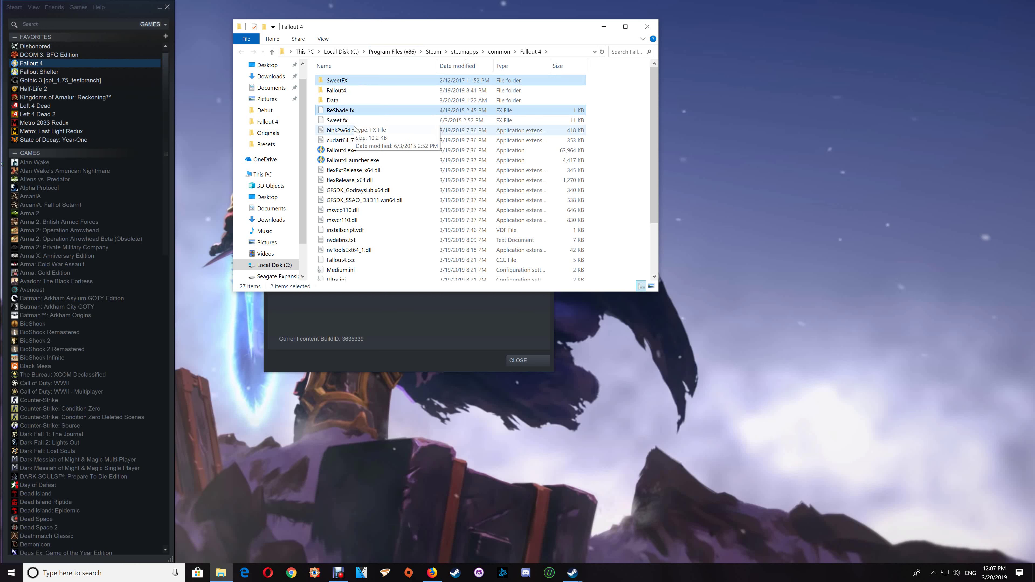
ctrl+click(354, 121)
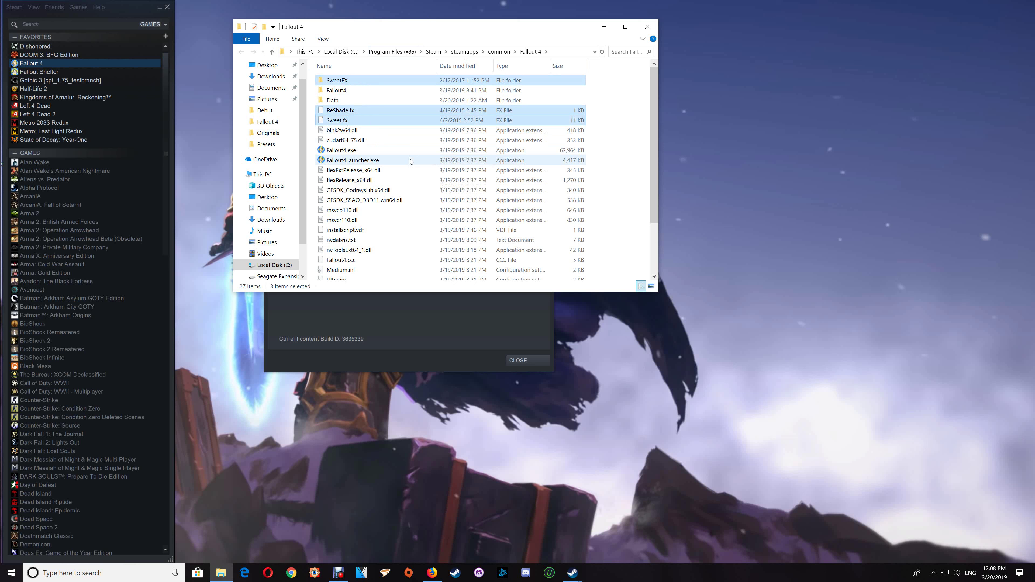
scroll(409, 158, down, 3)
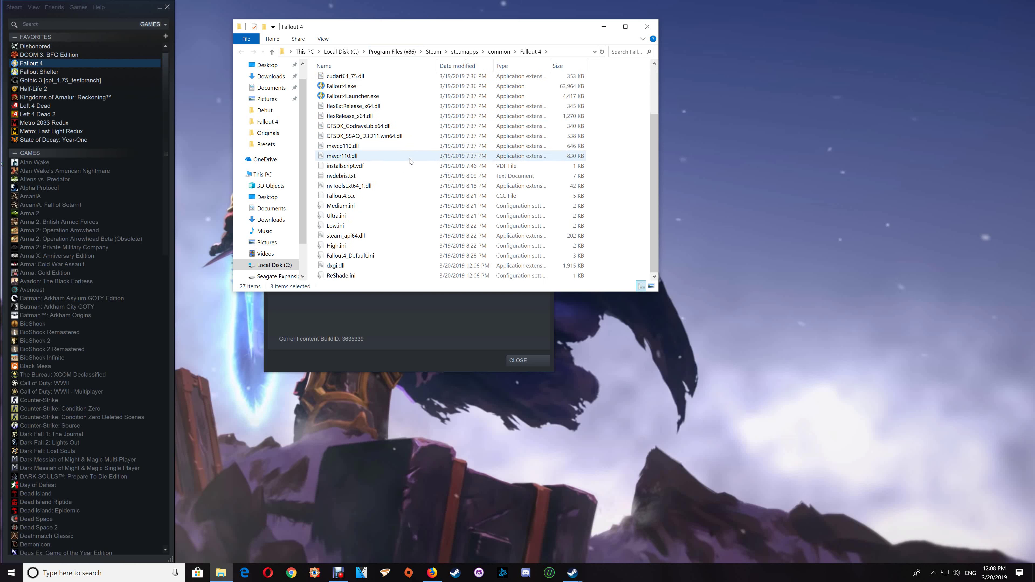
ctrl+click(356, 265)
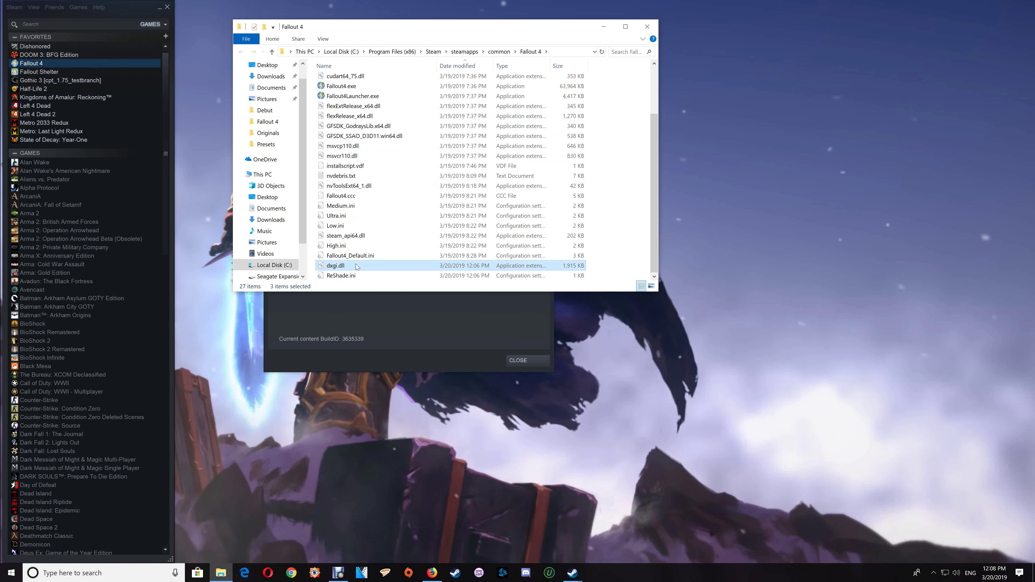
ctrl+click(344, 278)
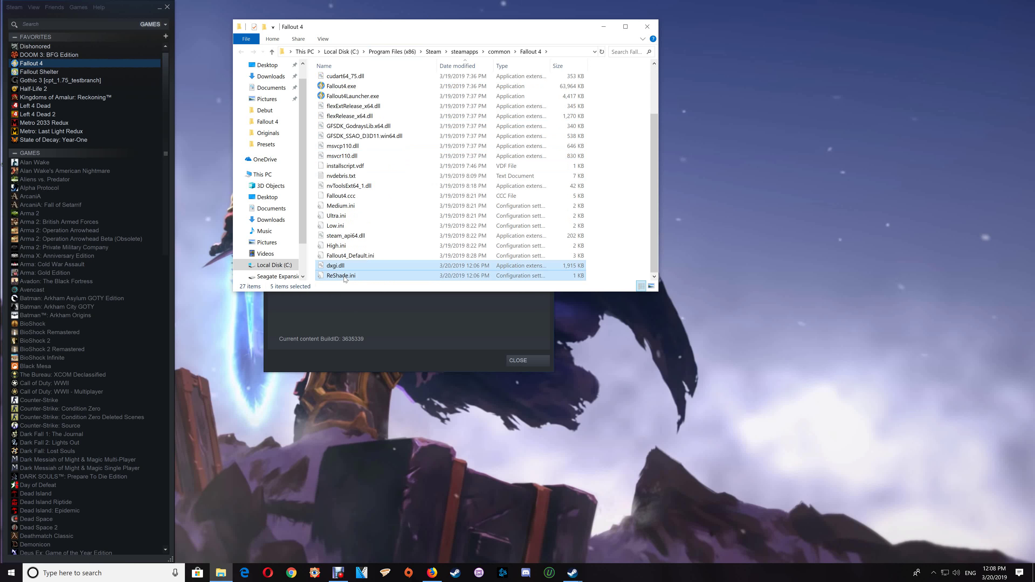
key(Delete)
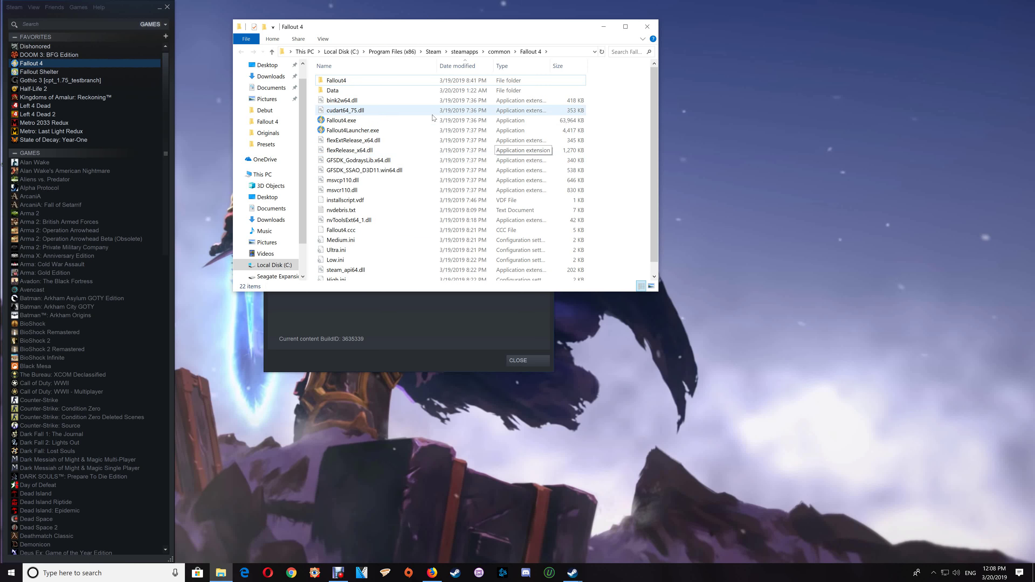
right_click(620, 158)
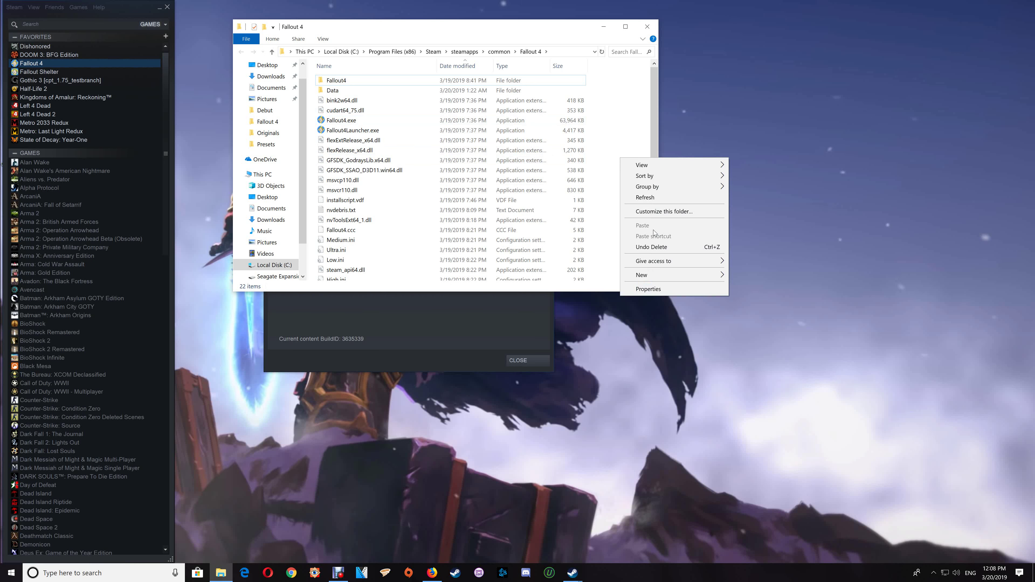
click(652, 247)
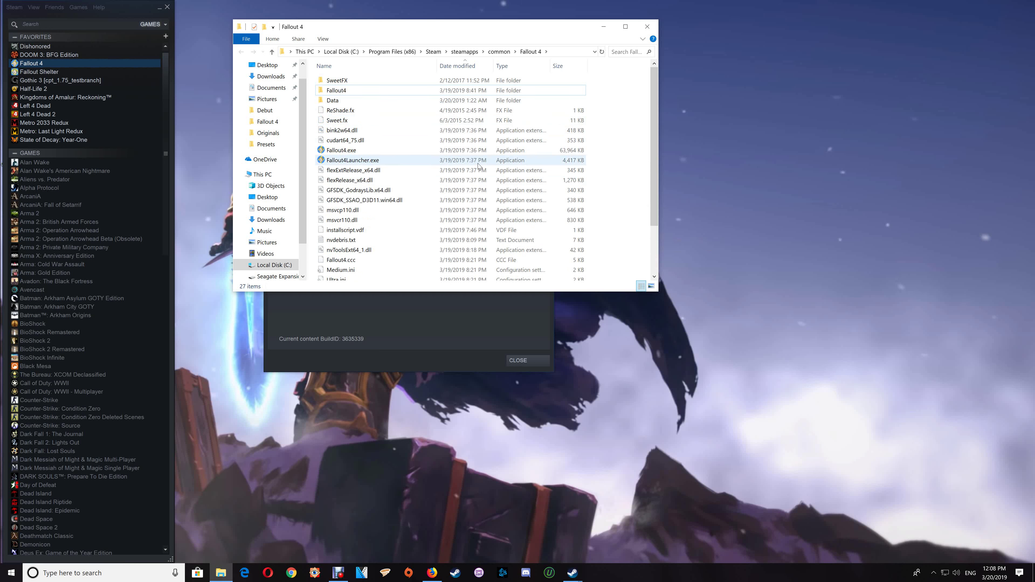
Copy the full file name Fallout4.exe, including its extension, from the Fallout 4 folder
mouse_move(355, 153)
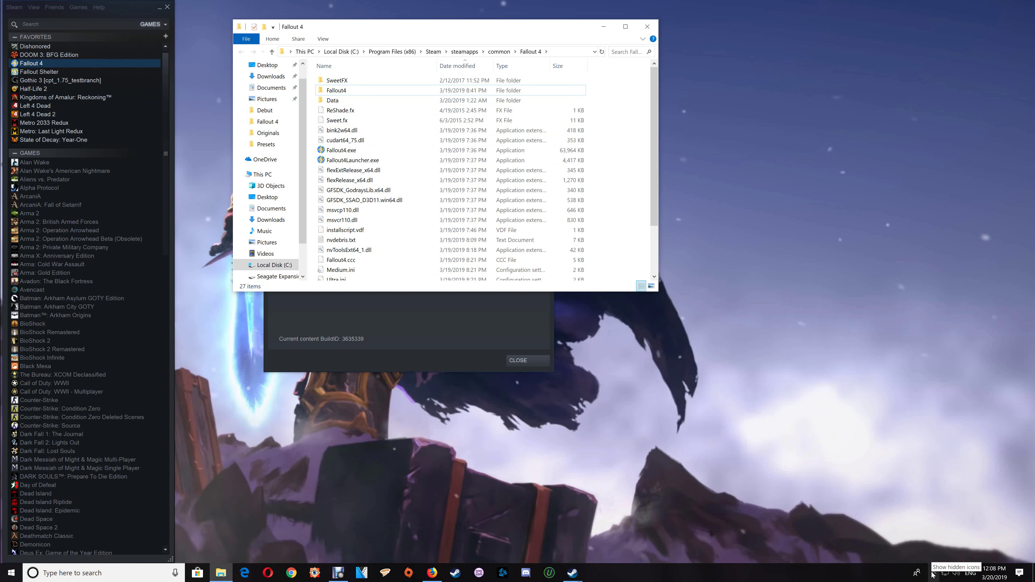
click(340, 151)
click(357, 151)
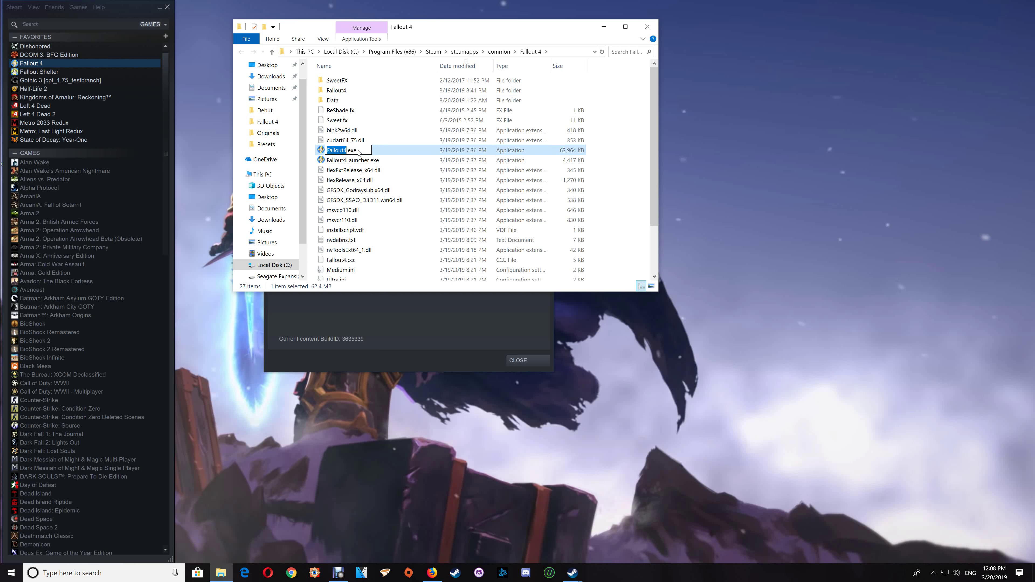
drag(357, 151, 327, 151)
right_click(338, 149)
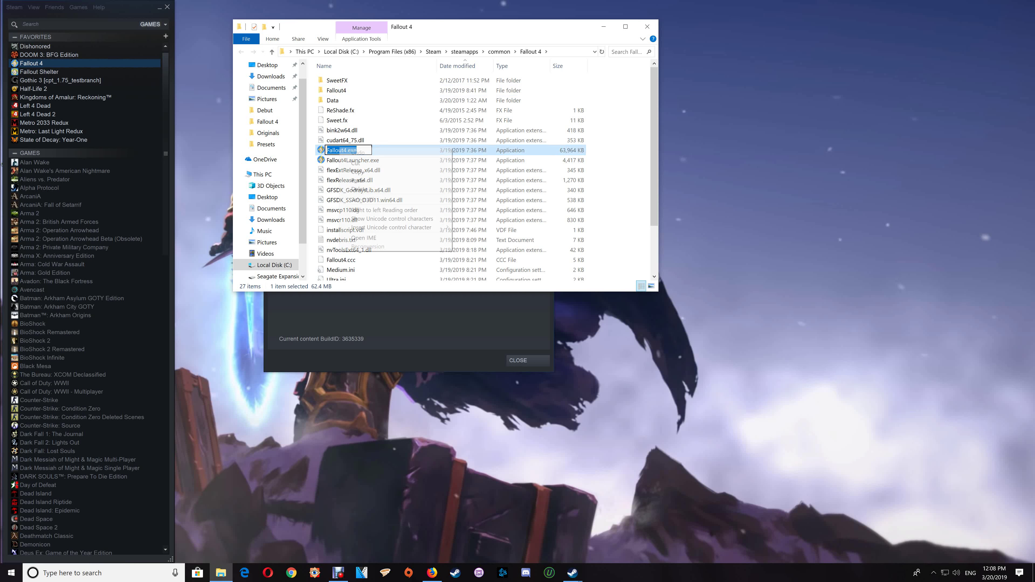
click(361, 172)
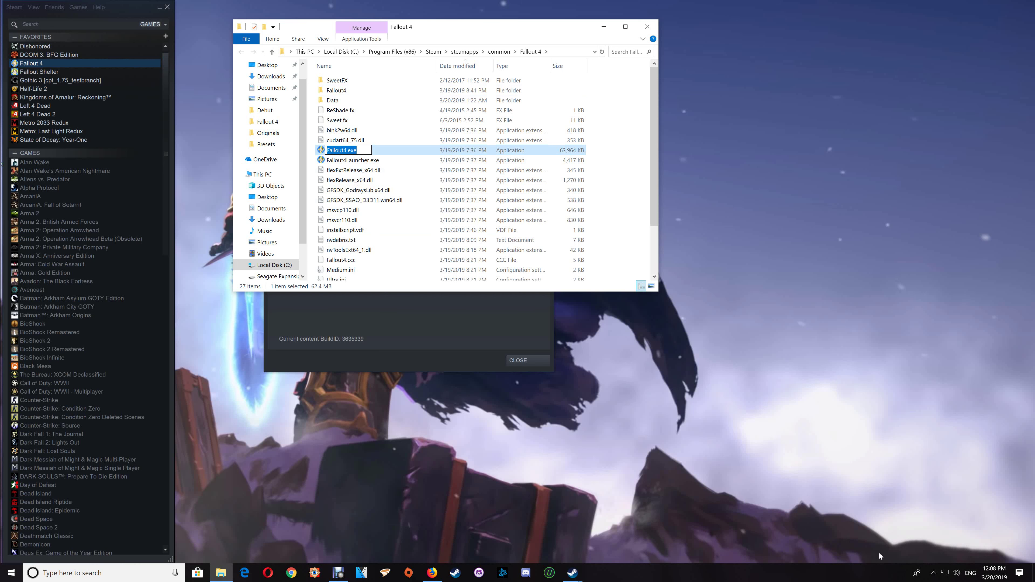
Launch the CleanMem memory monitor from the installed programs
click(933, 573)
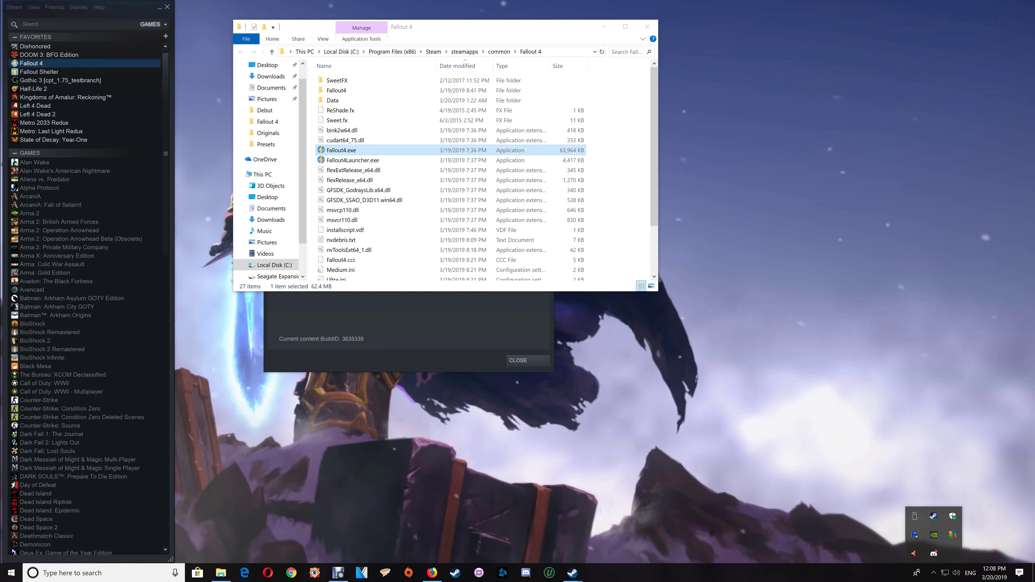
click(11, 573)
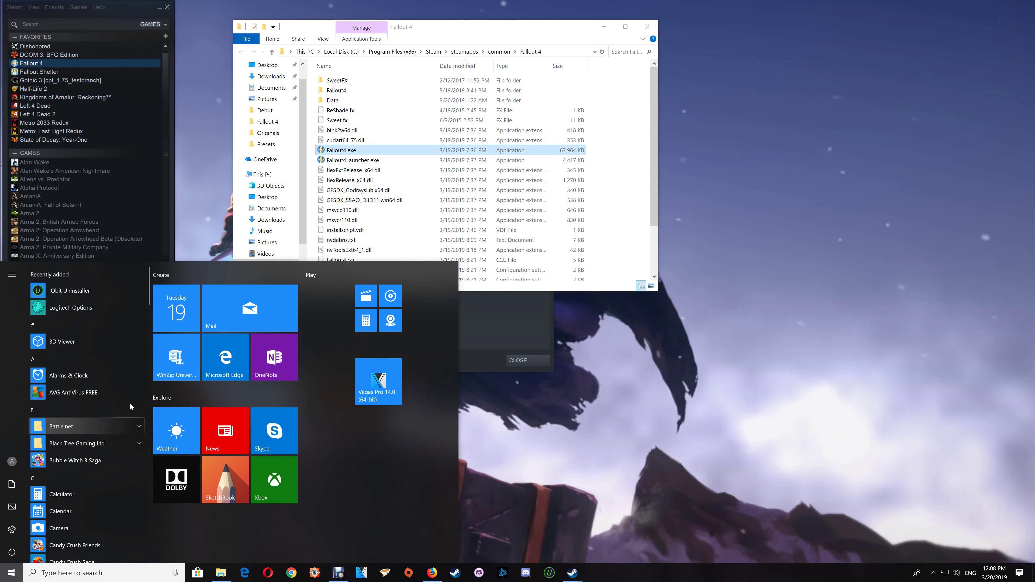
scroll(65, 489, down, 3)
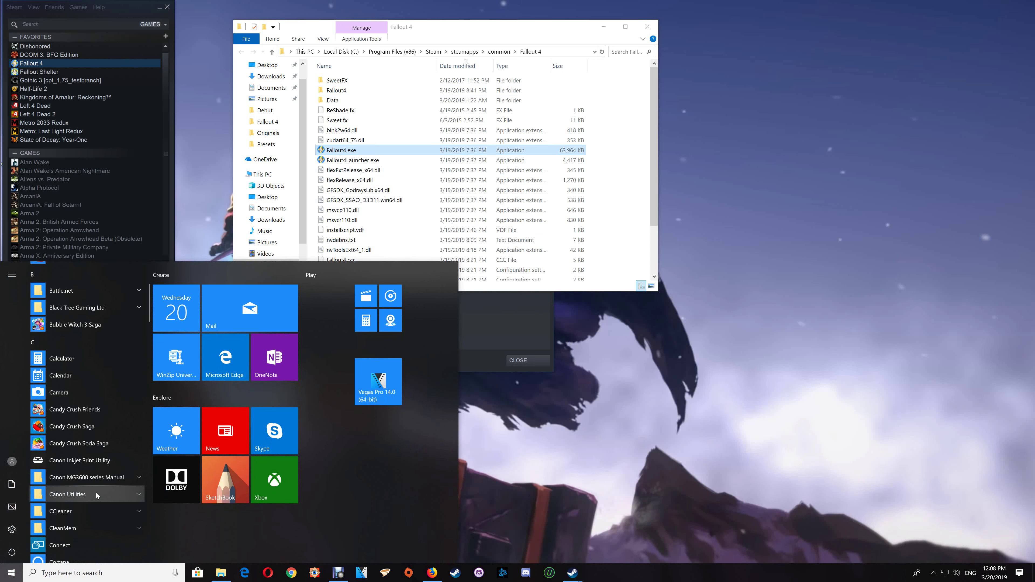
scroll(100, 493, down, 1)
click(76, 479)
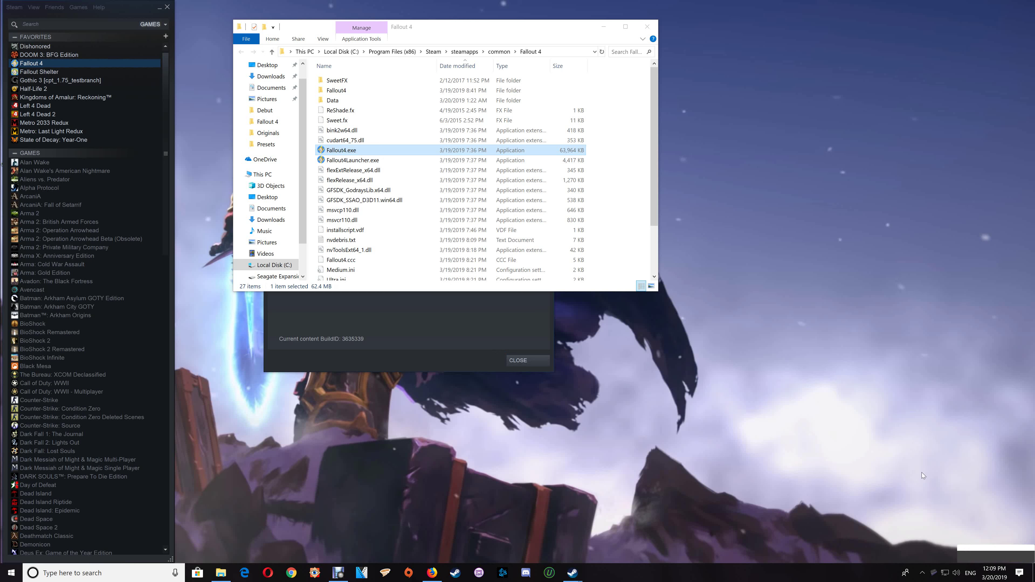
Start the CleanMem Settings Wizard and advance to the Only List of processes, keeping the existing options
right_click(934, 573)
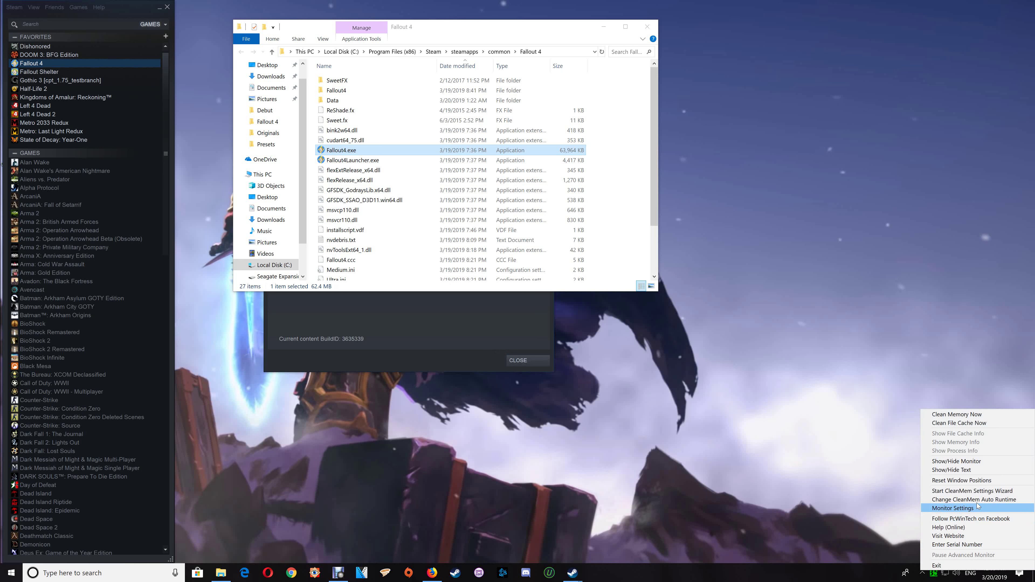
click(968, 492)
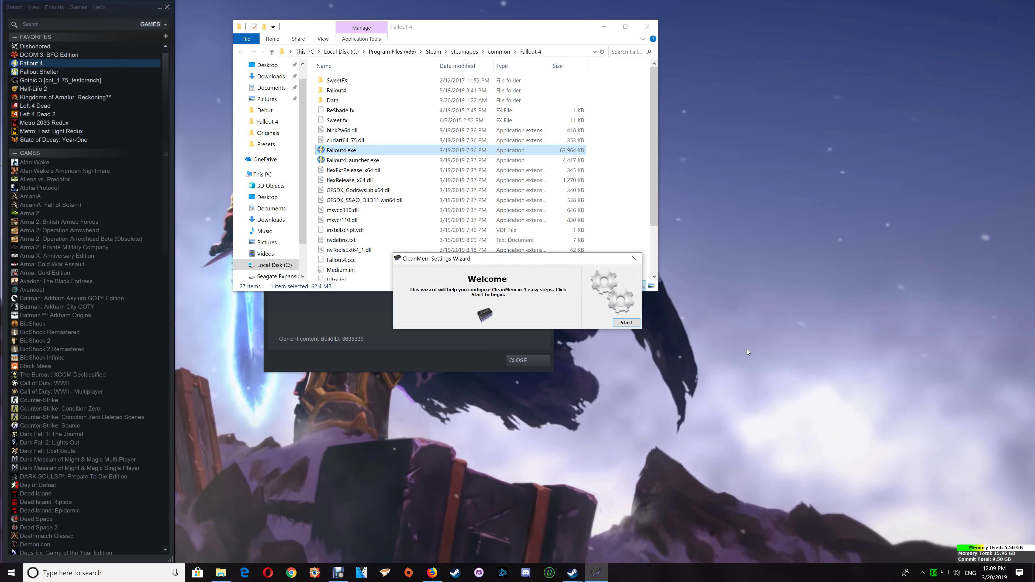
click(623, 323)
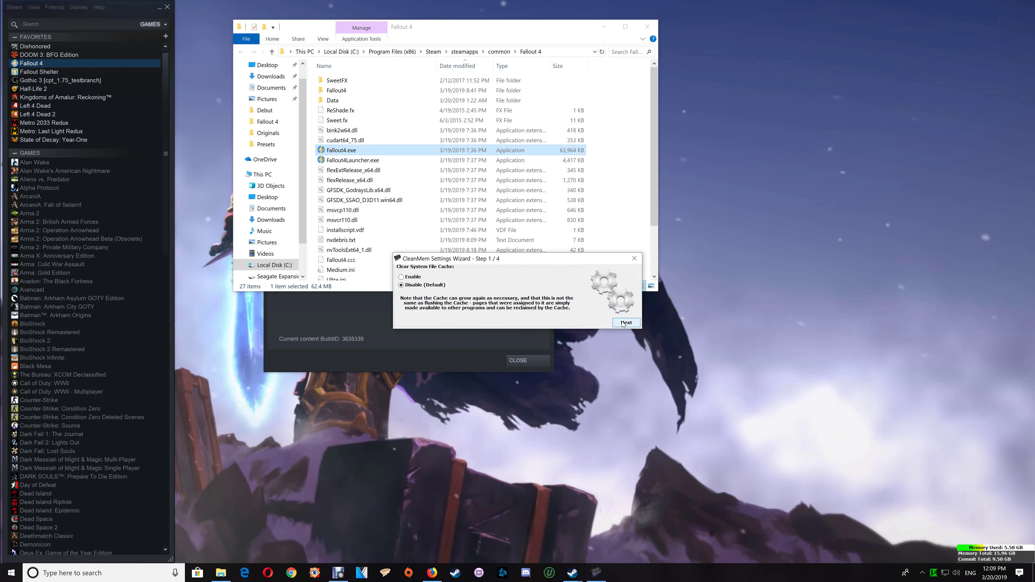
click(622, 323)
click(622, 323)
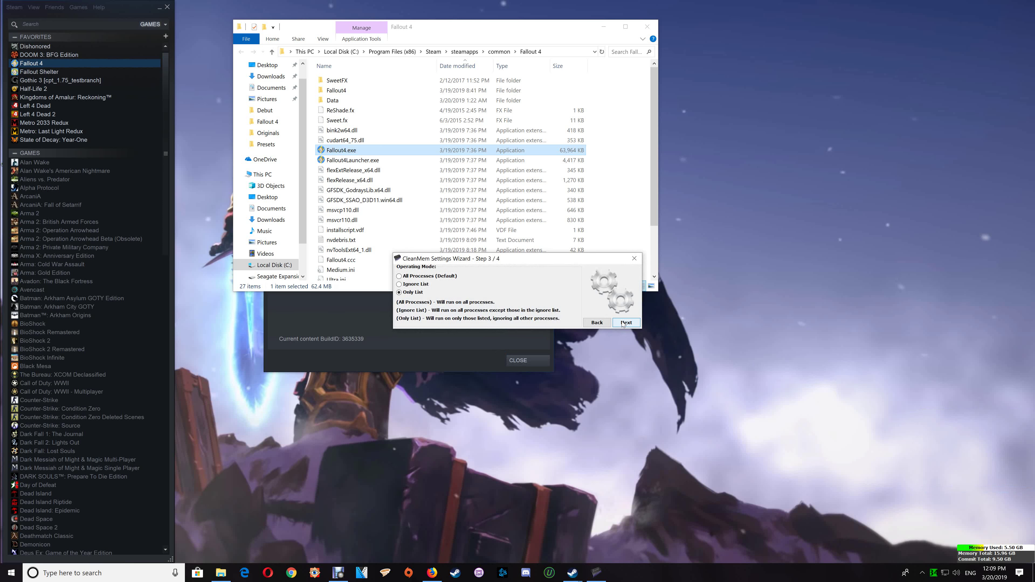
click(623, 323)
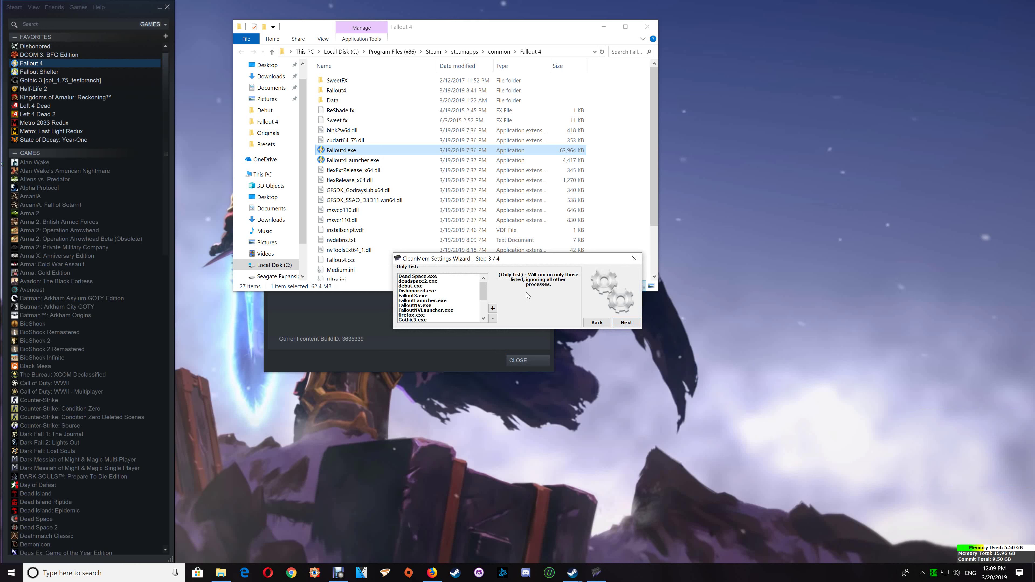
Add the copied process name Fallout4.exe to CleanMem's Only List
click(493, 309)
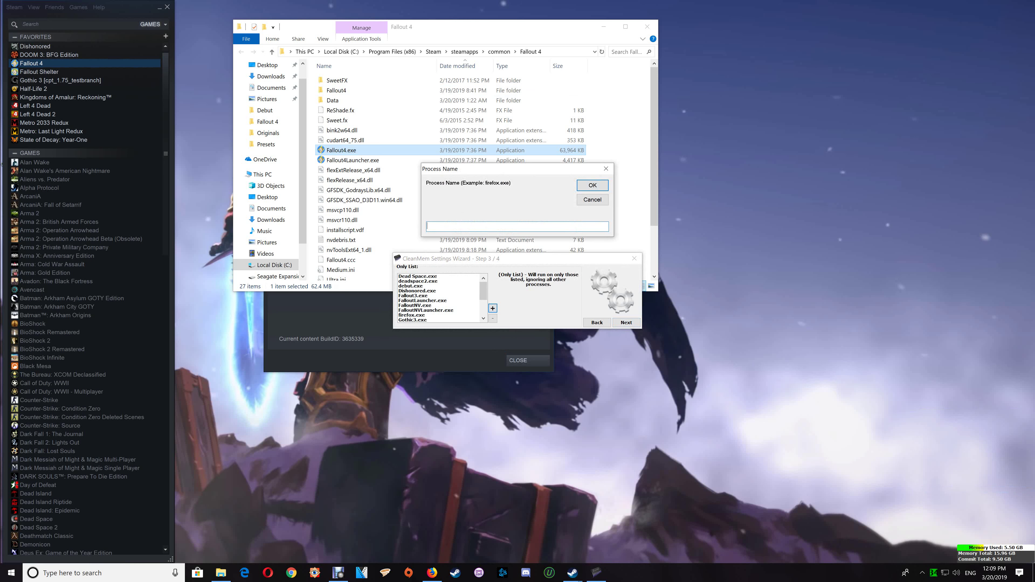
right_click(502, 228)
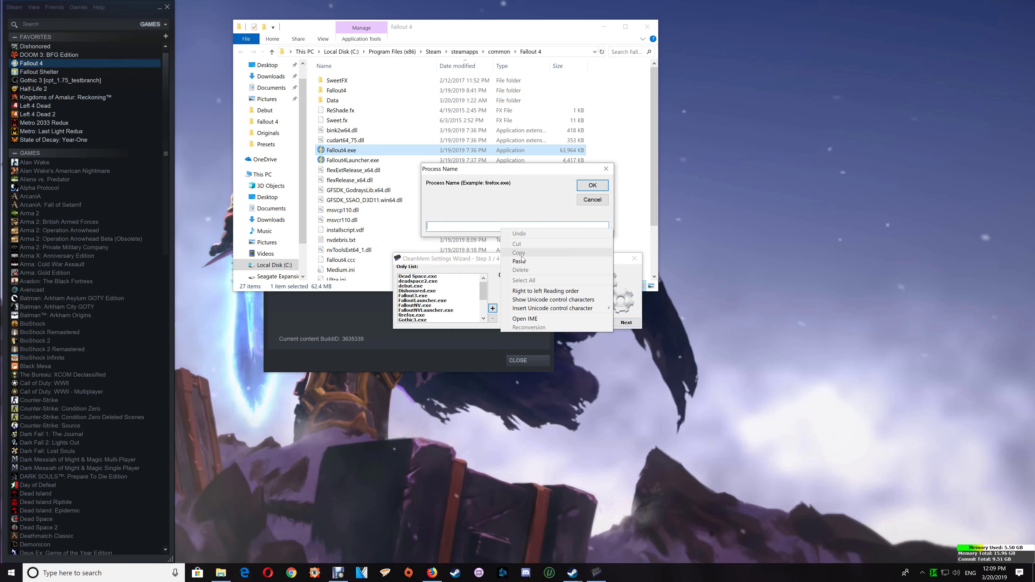
click(515, 264)
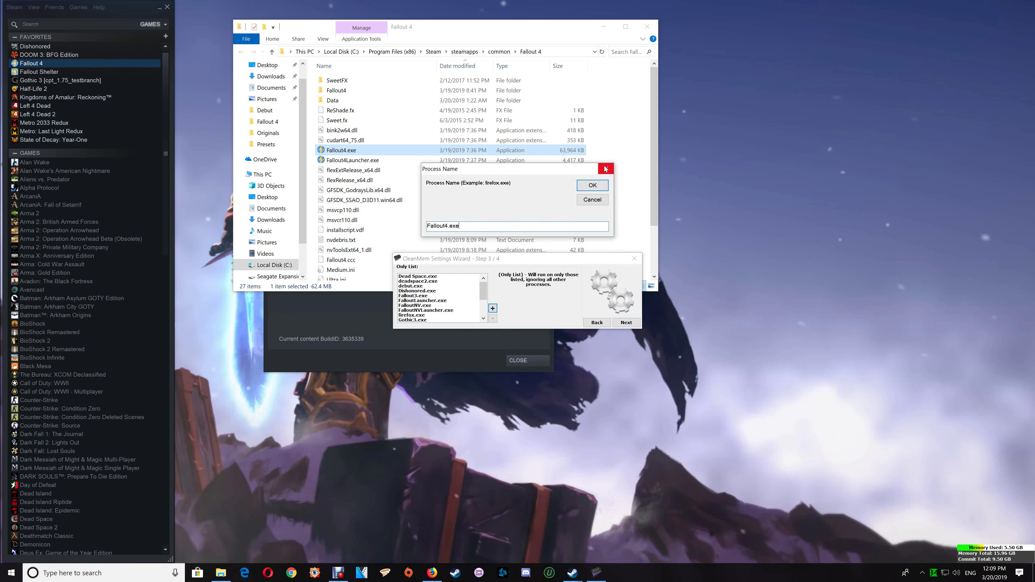
click(593, 185)
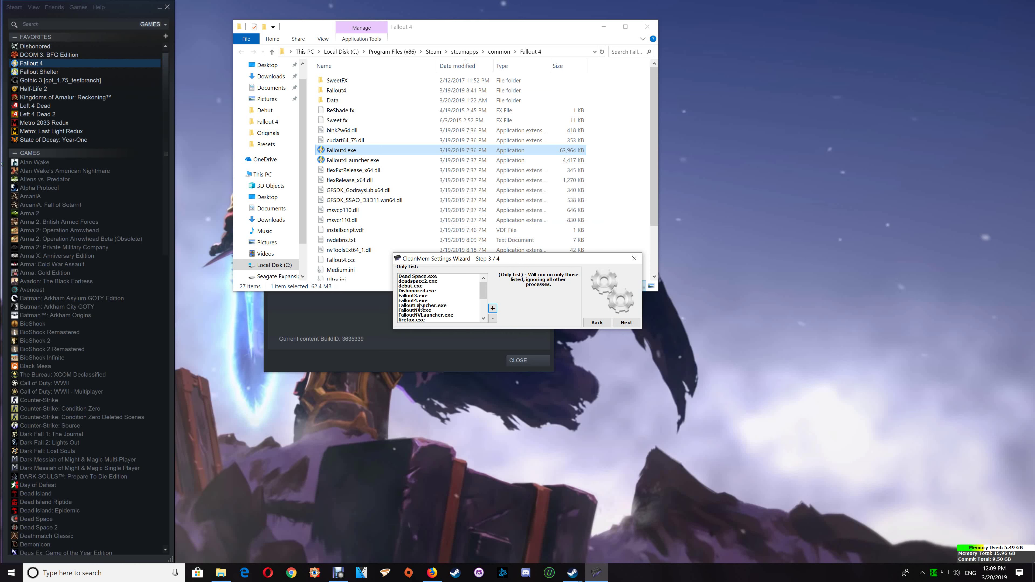
Copy the full file name Fallout4Launcher.exe from the Fallout 4 folder and return to the CleanMem wizard
click(357, 163)
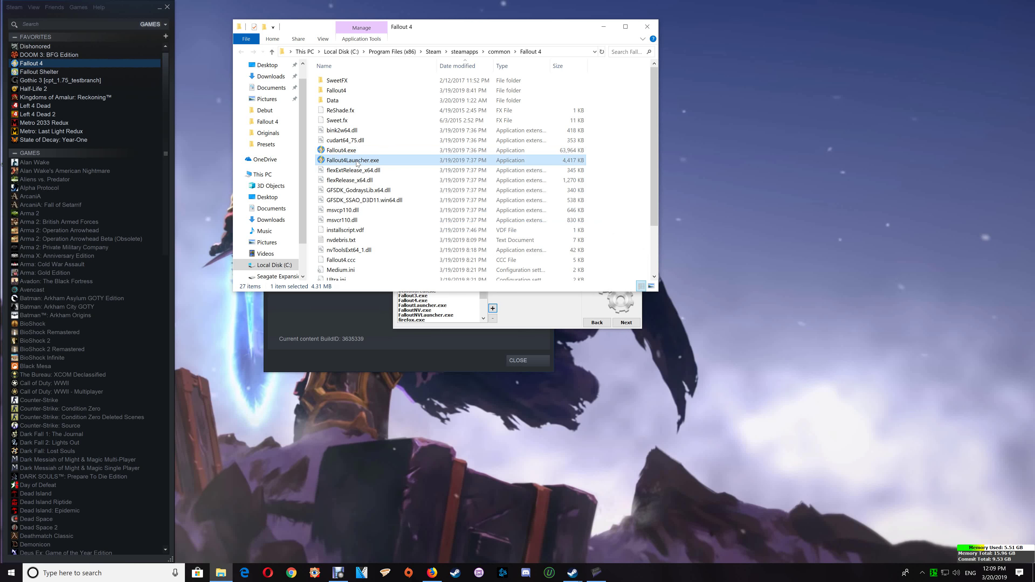
click(355, 160)
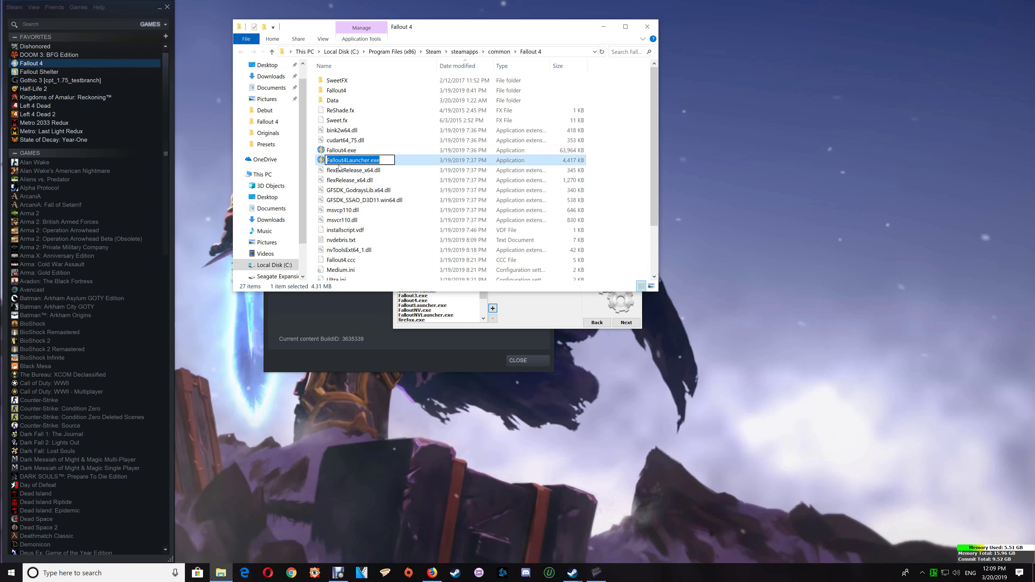
right_click(349, 159)
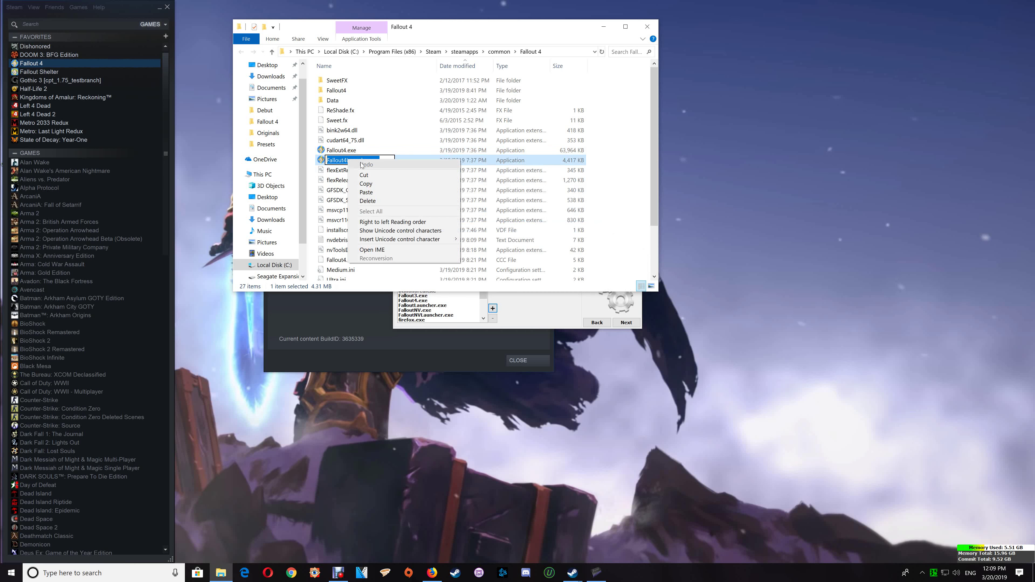
click(377, 187)
click(526, 304)
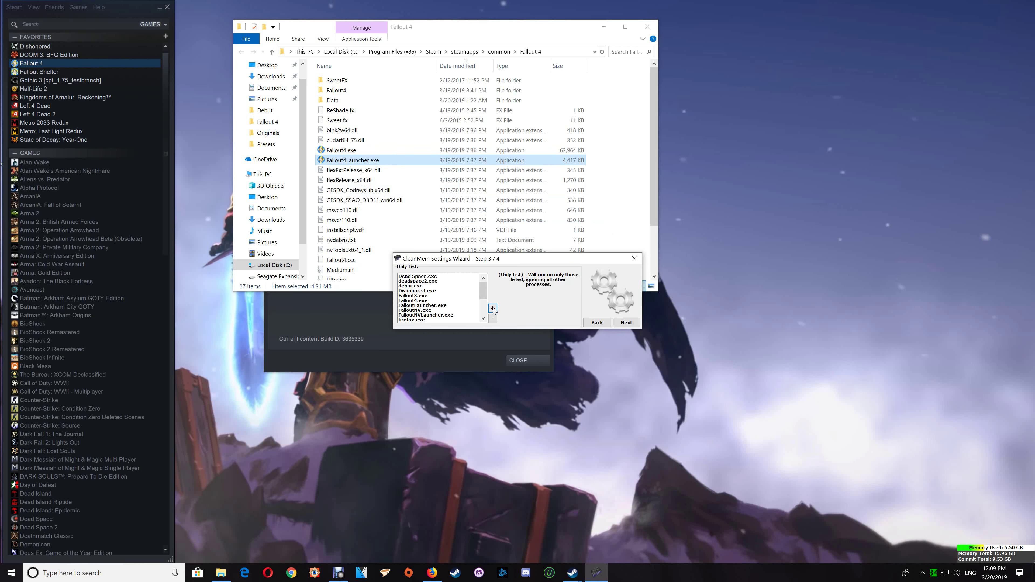
Add the copied process name Fallout4Launcher.exe to the Only List and complete the CleanMem wizard
click(492, 309)
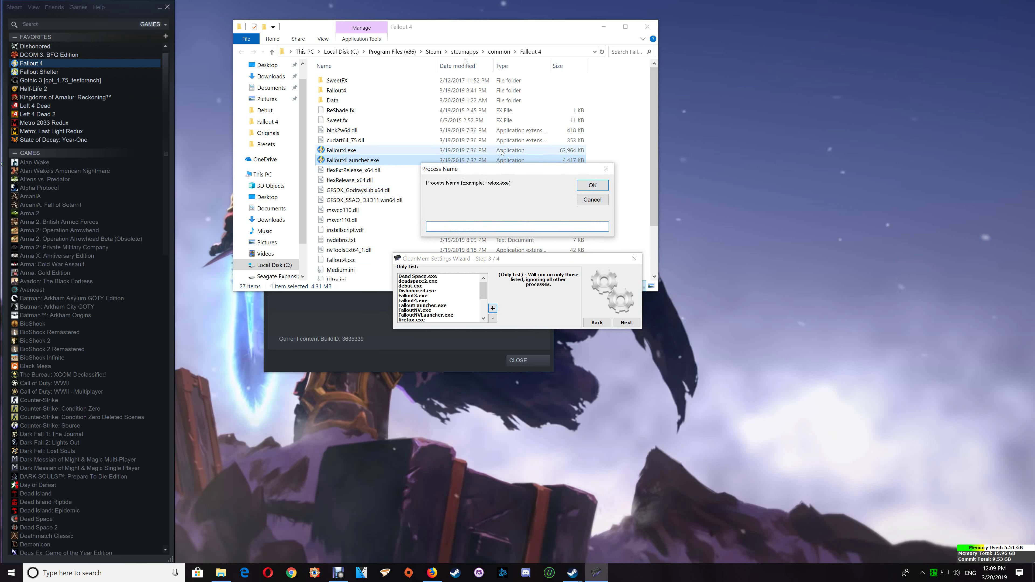
right_click(464, 228)
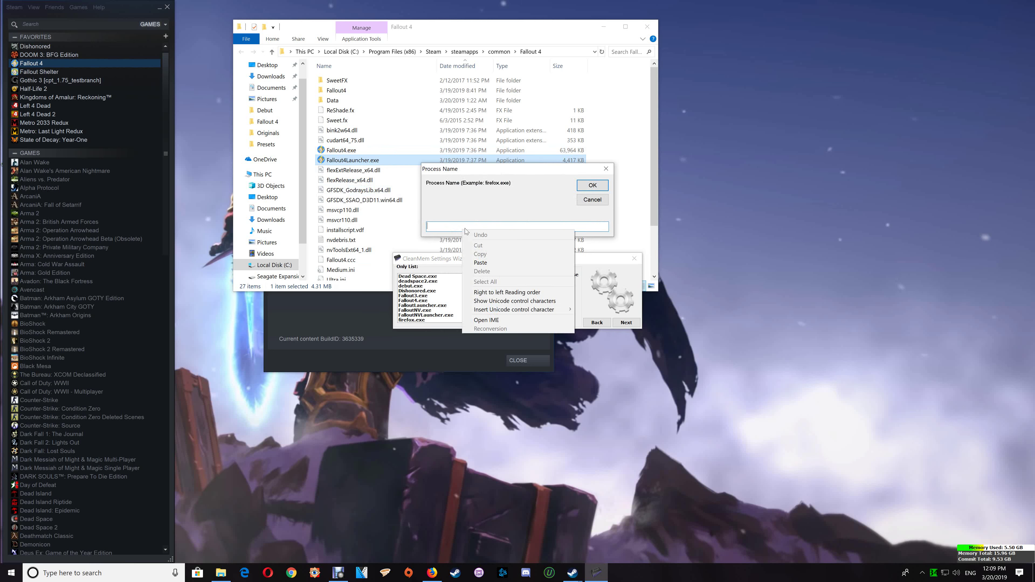
click(477, 265)
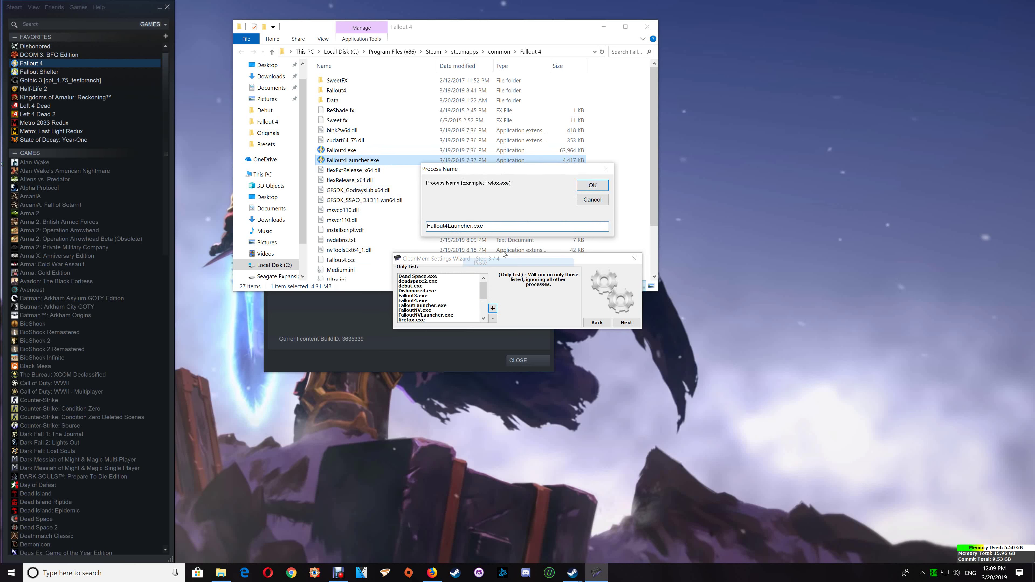
click(580, 187)
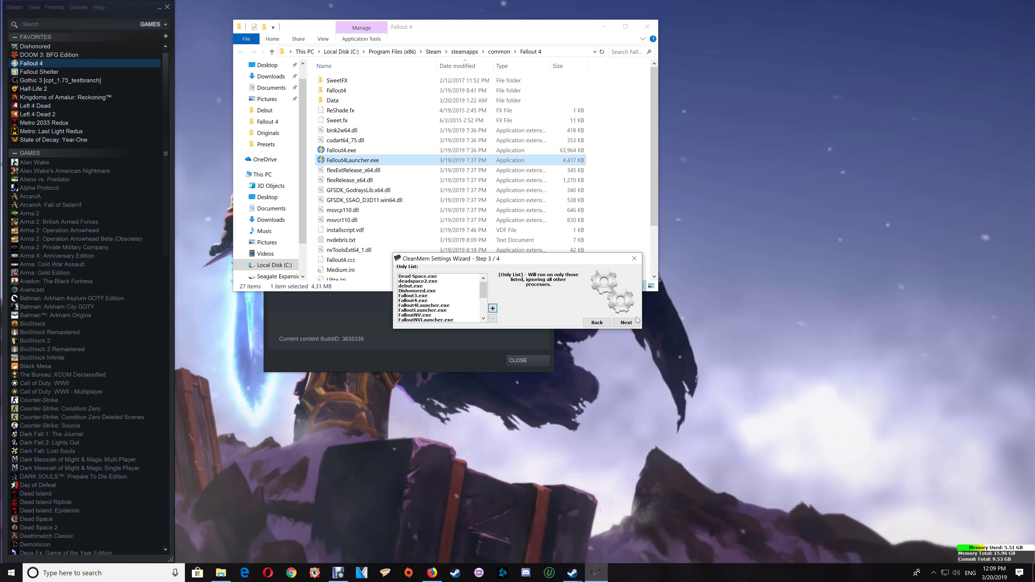
click(630, 322)
click(630, 322)
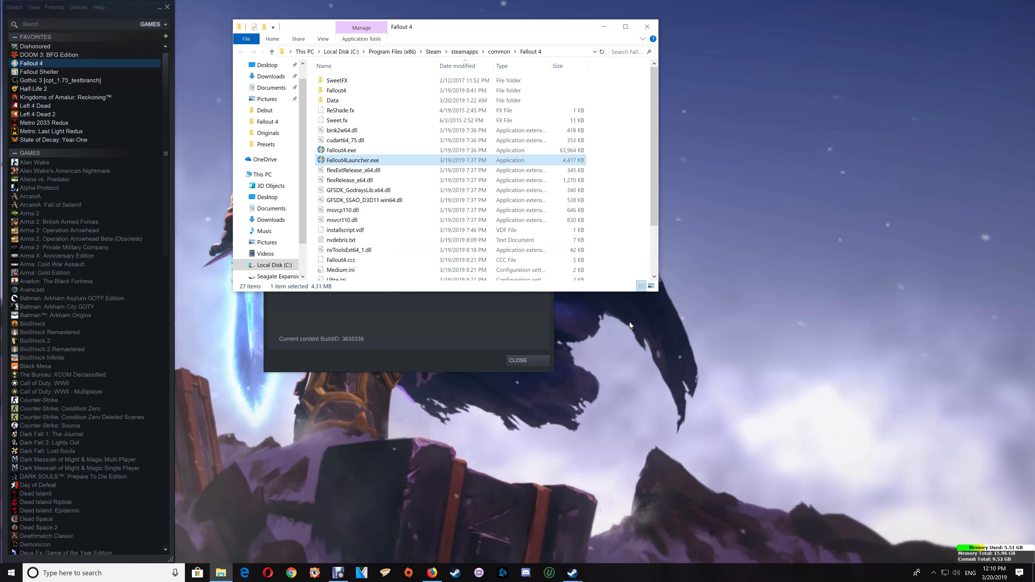